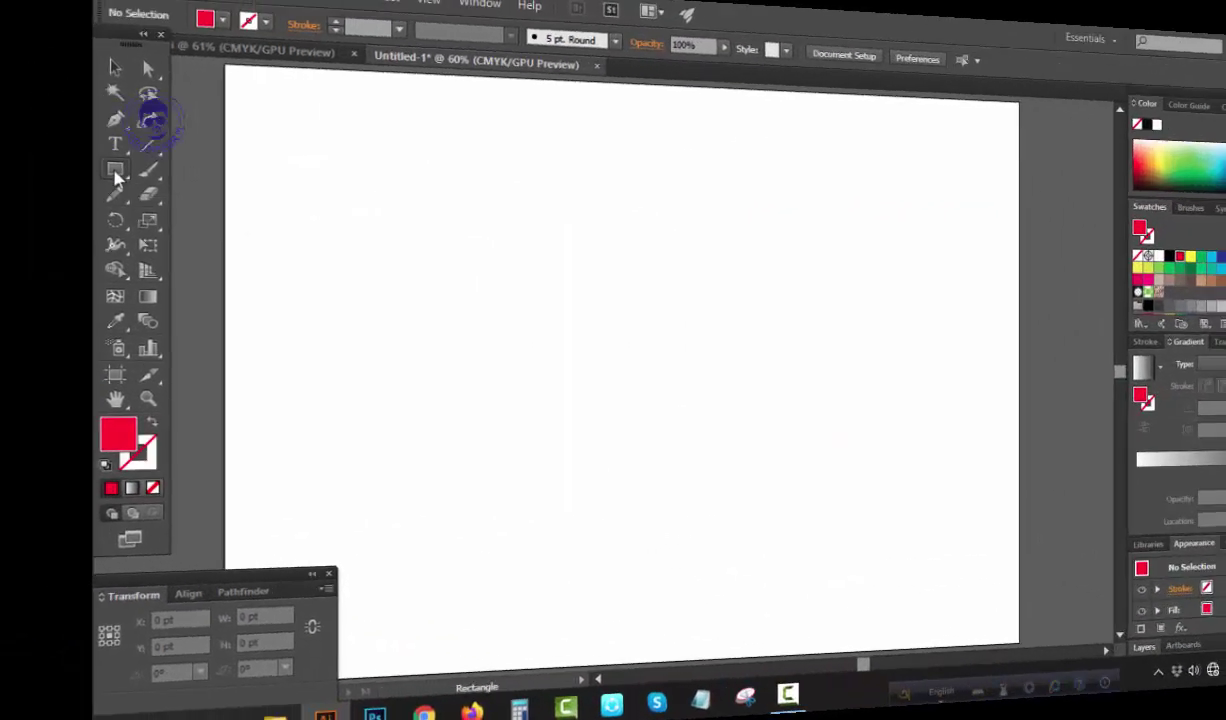
Draw a 3-point star as a red triangle, about 391 × 337 pt, near the page centre.
drag(20, 186, 75, 273)
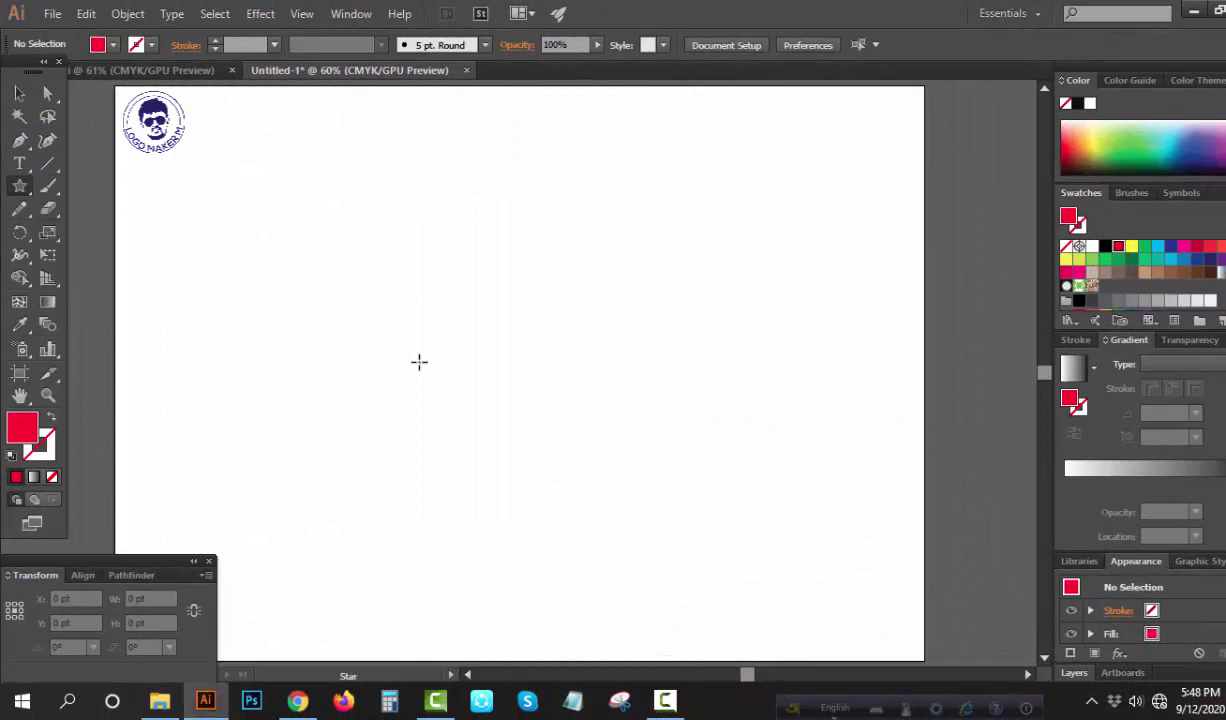
drag(488, 360, 570, 459)
click(19, 93)
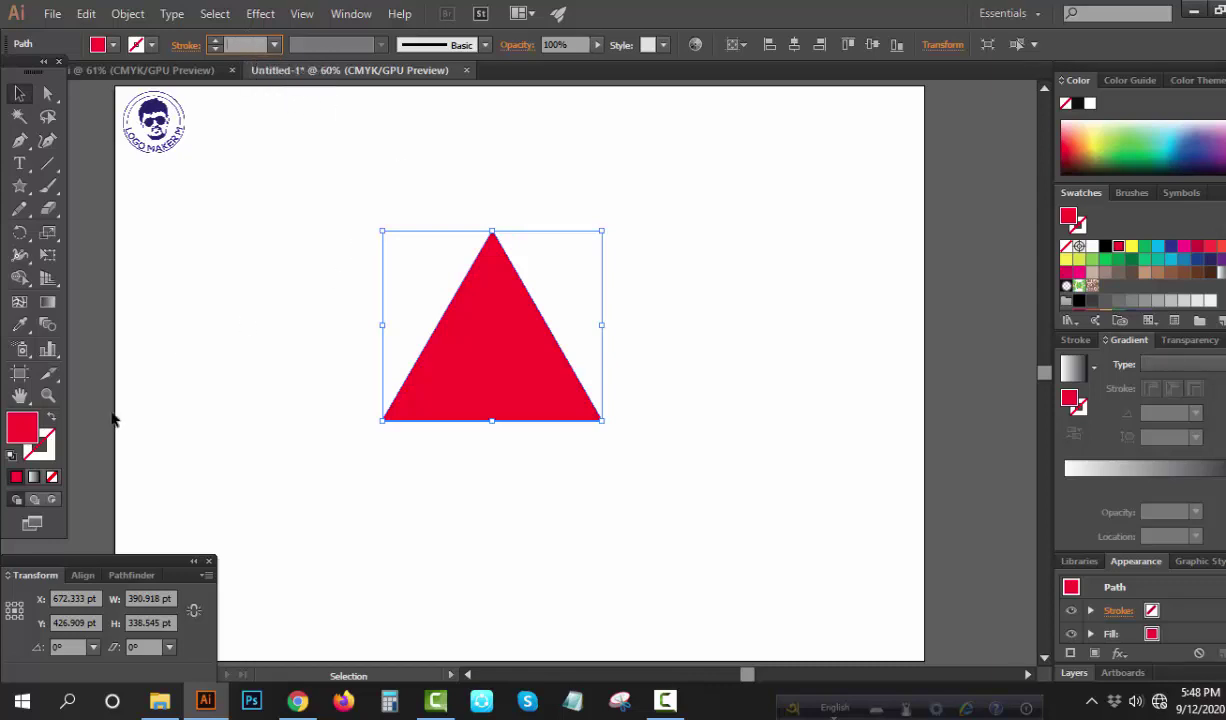
Remove the triangle's red fill and give it a 40 pt black stroke.
click(53, 477)
click(51, 446)
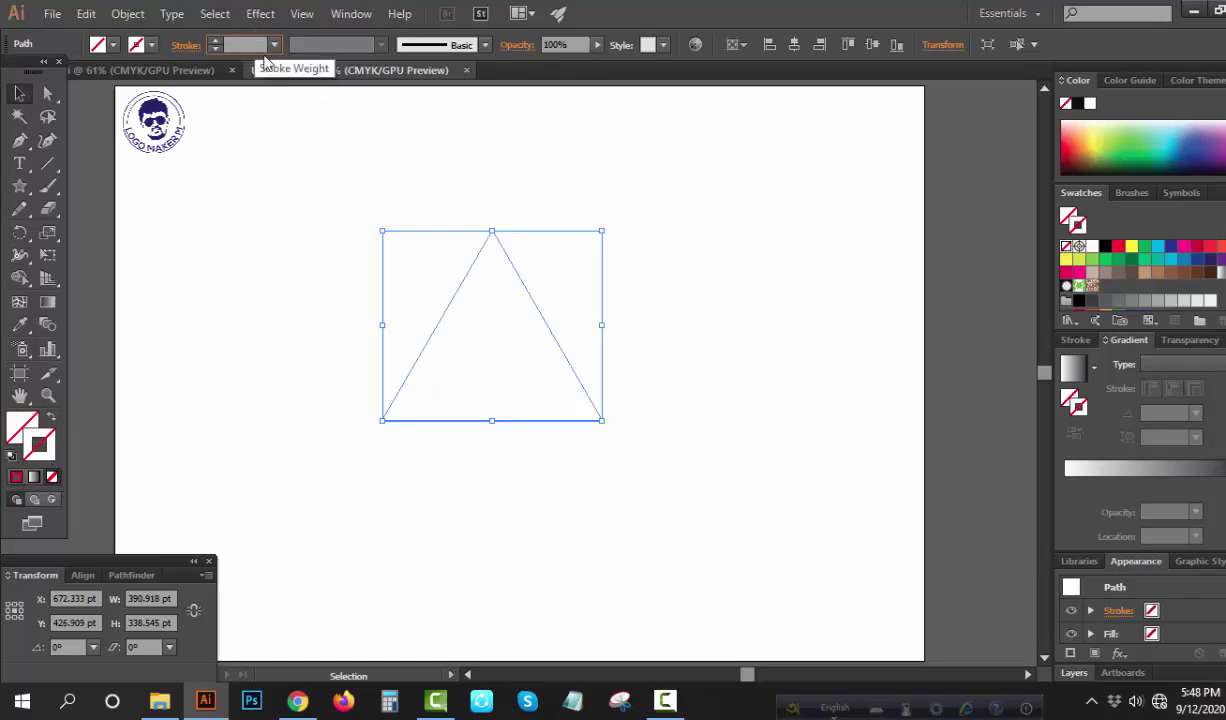
key(Up)
key(Up)
key(Up)
key(Up)
key(Up)
key(Up)
key(Up)
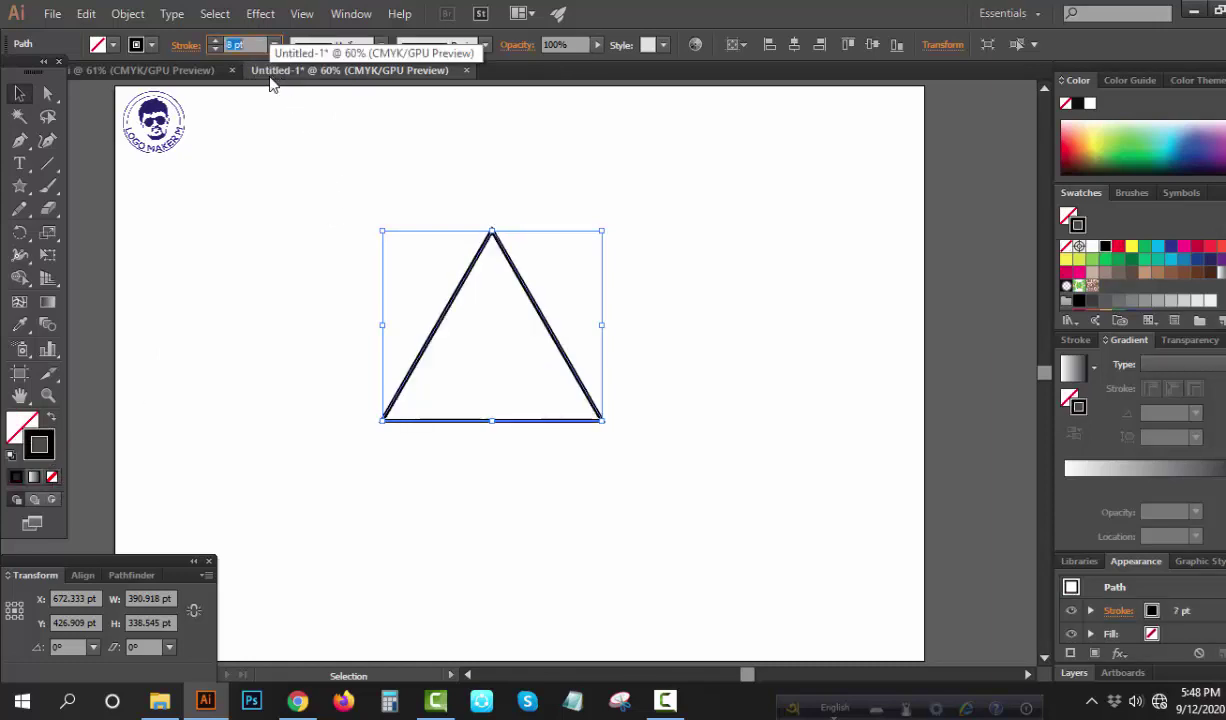
key(Up)
key(Up)
key(Up)
key(Up)
key(Up)
key(Up)
key(Up)
key(Up)
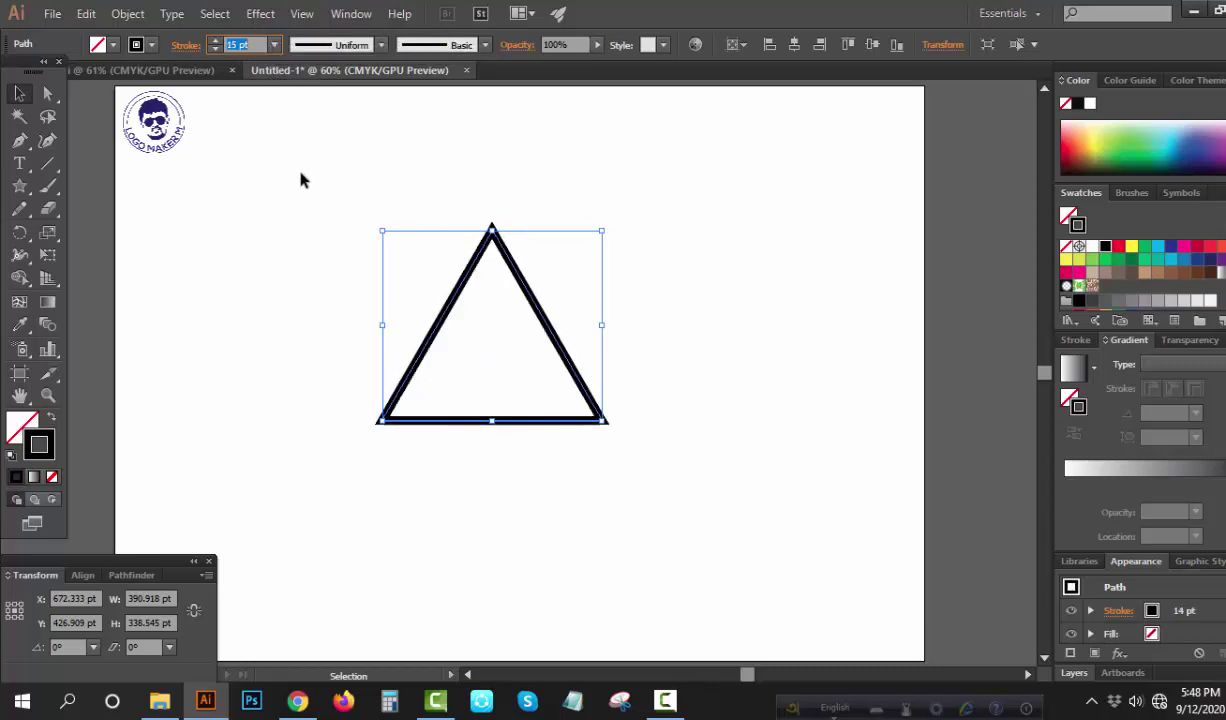
key(Up)
key(Up)
key(Up)
key(Up)
key(Up)
key(Up)
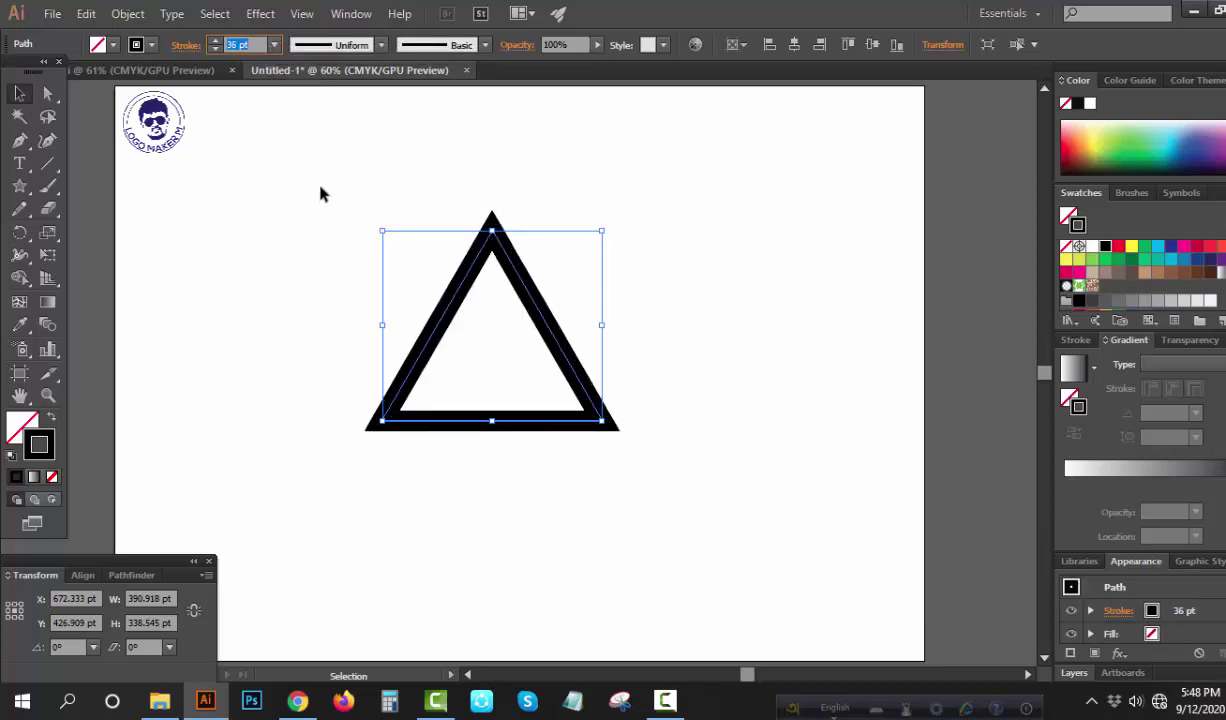
key(Up)
key(Up)
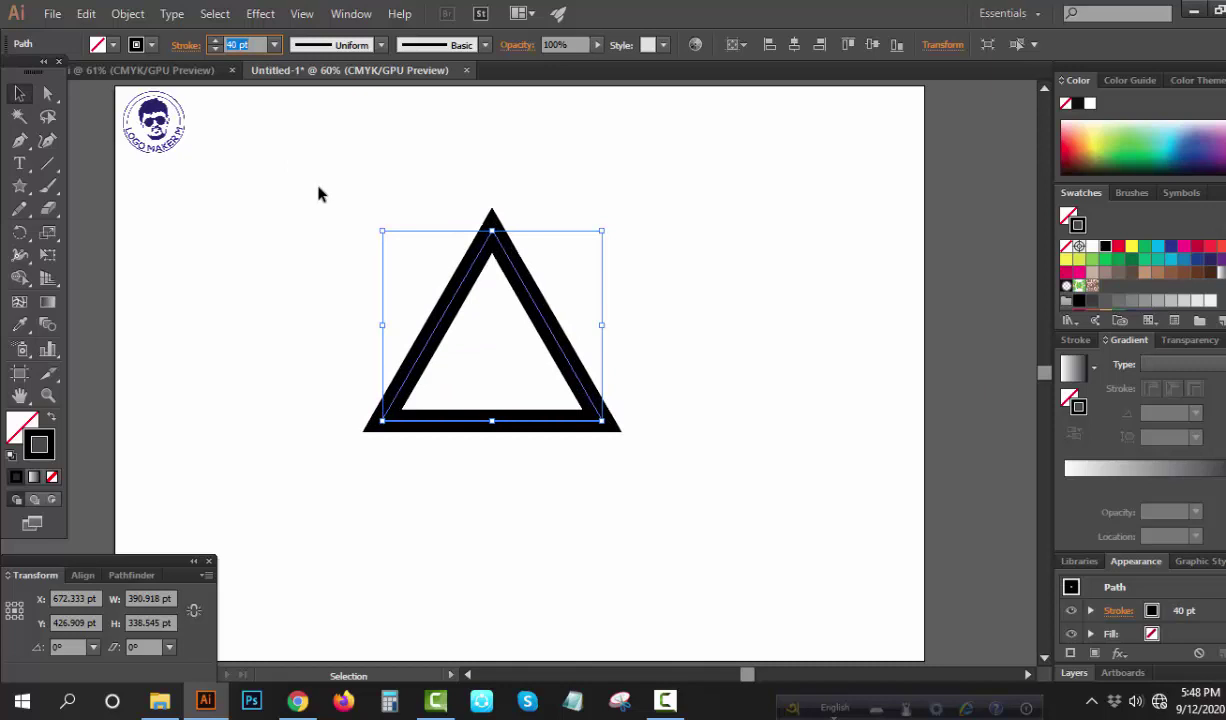
Expand the triangle's 40 pt stroke into a solid hollow-frame shape.
click(698, 286)
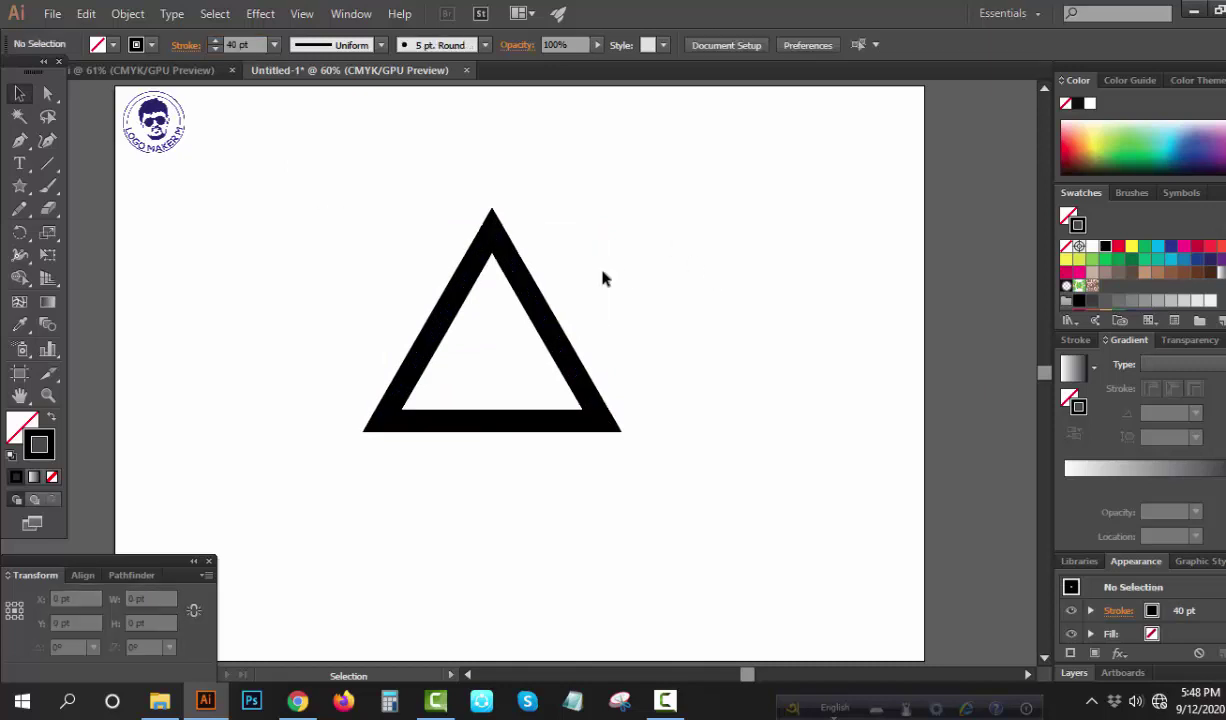
drag(575, 254, 388, 340)
click(128, 13)
click(216, 214)
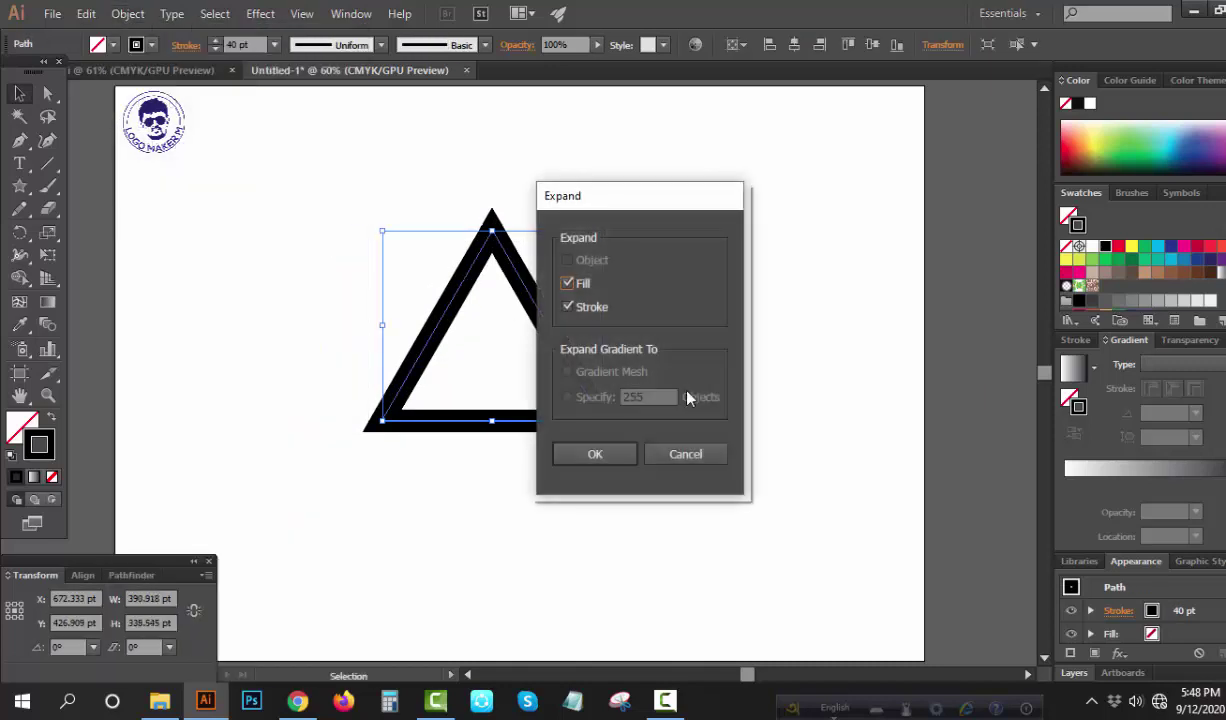
click(612, 450)
click(705, 289)
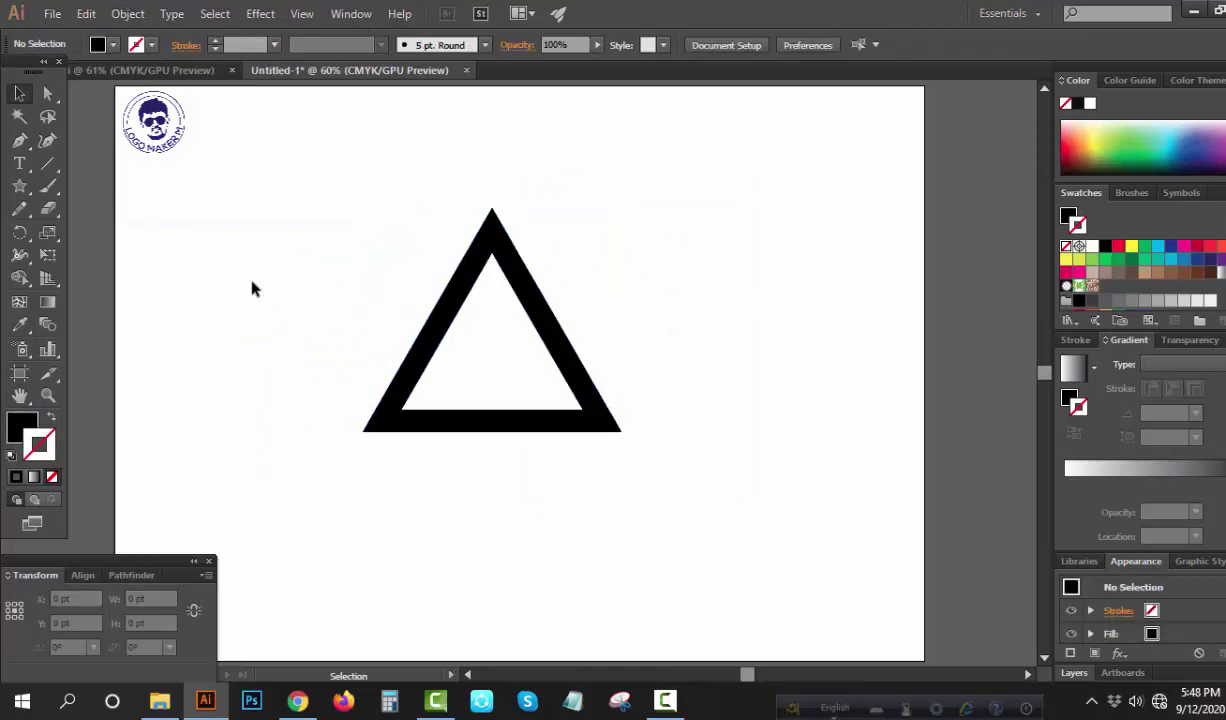
click(47, 396)
drag(186, 358, 618, 279)
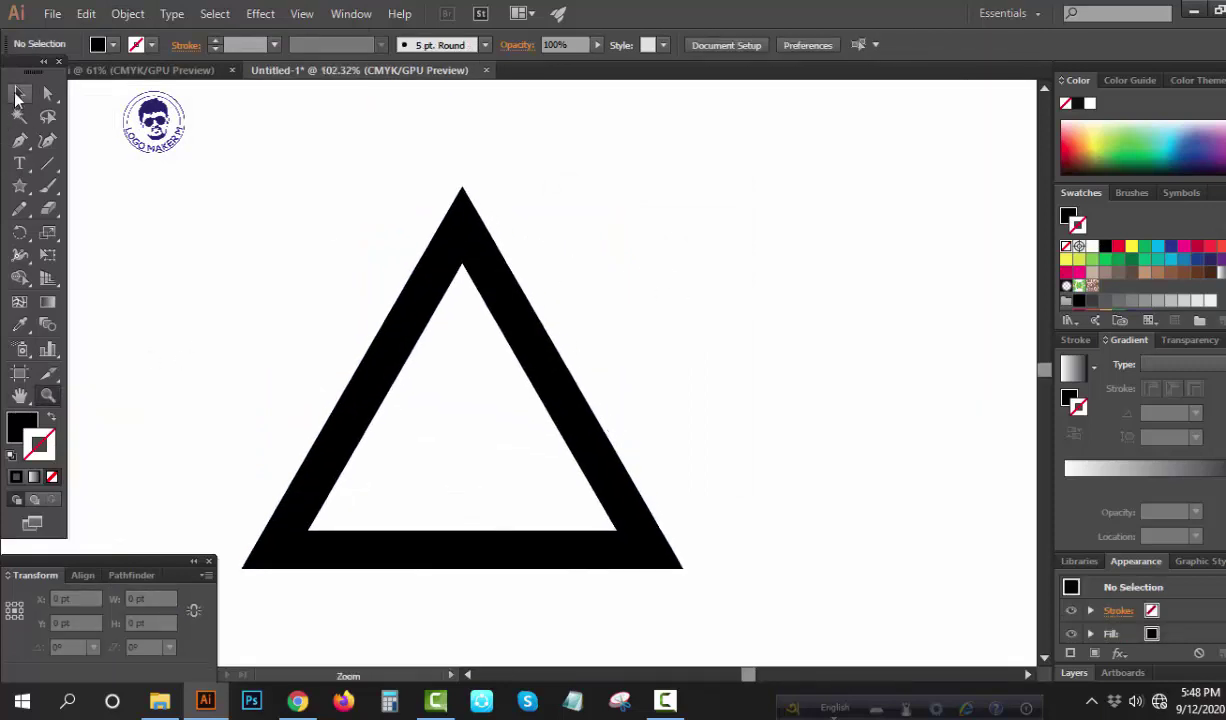
click(16, 95)
Draw a line along the triangle's inner left edge, lengthened past its top and base.
click(47, 163)
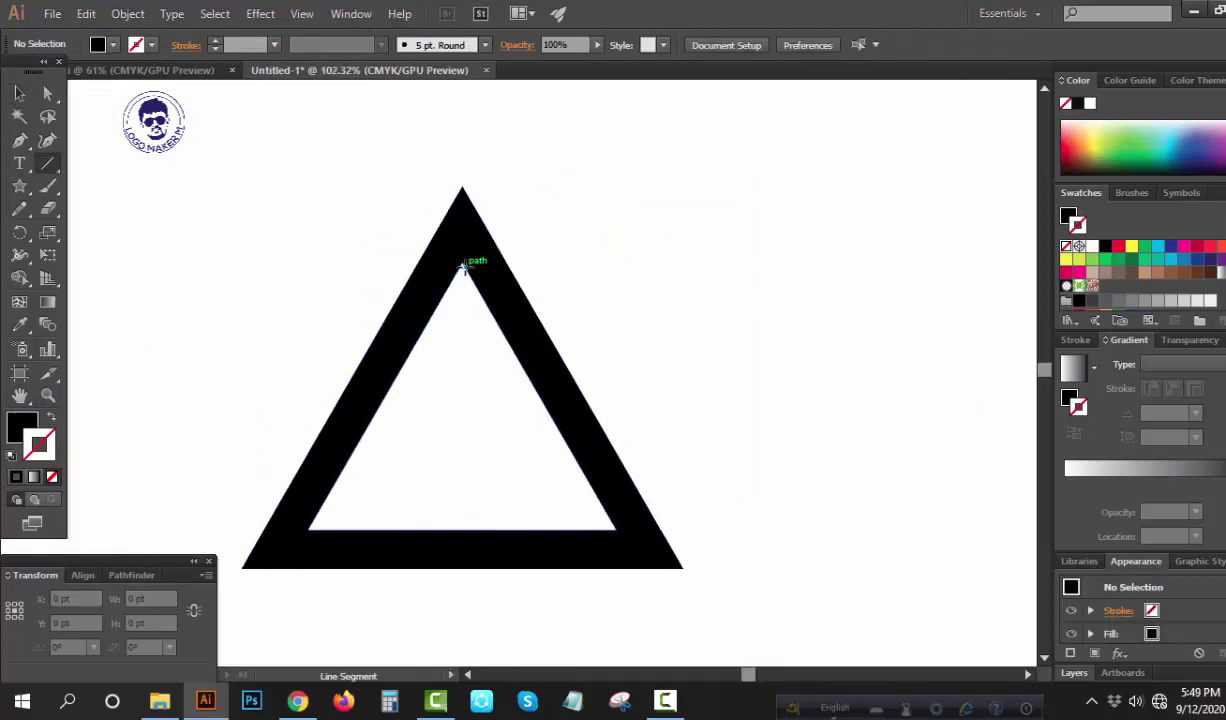
click(462, 267)
click(592, 402)
drag(462, 267, 307, 530)
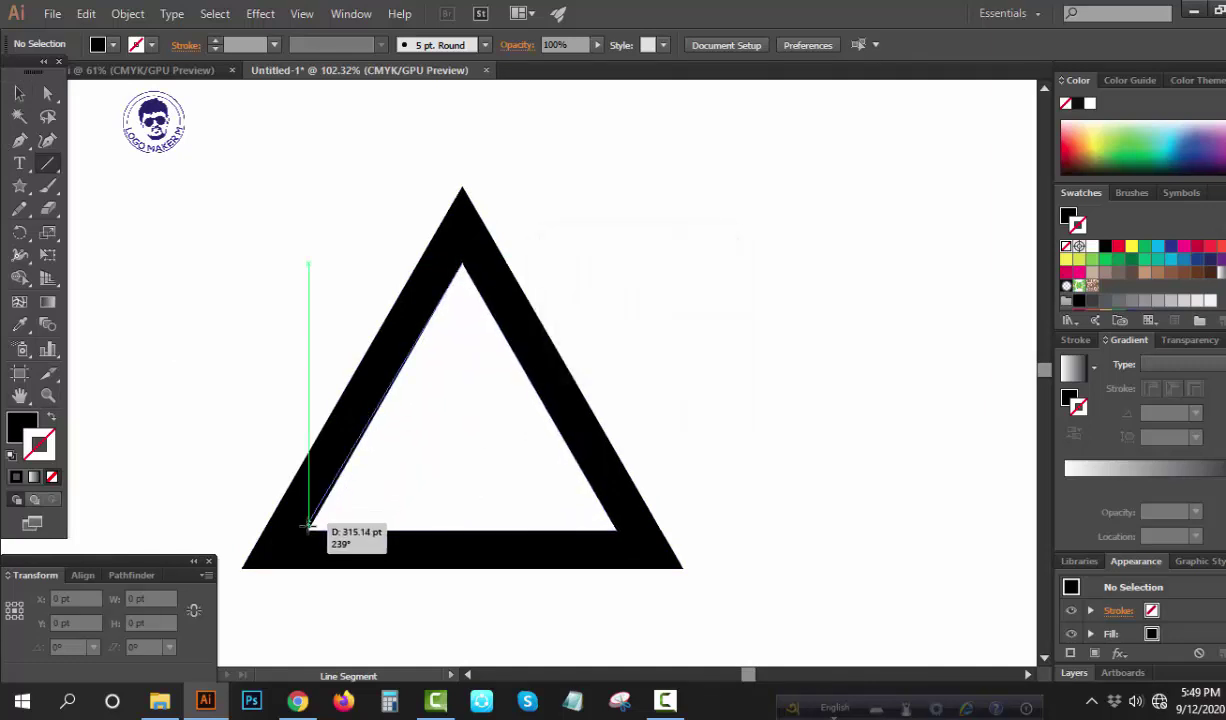
click(19, 93)
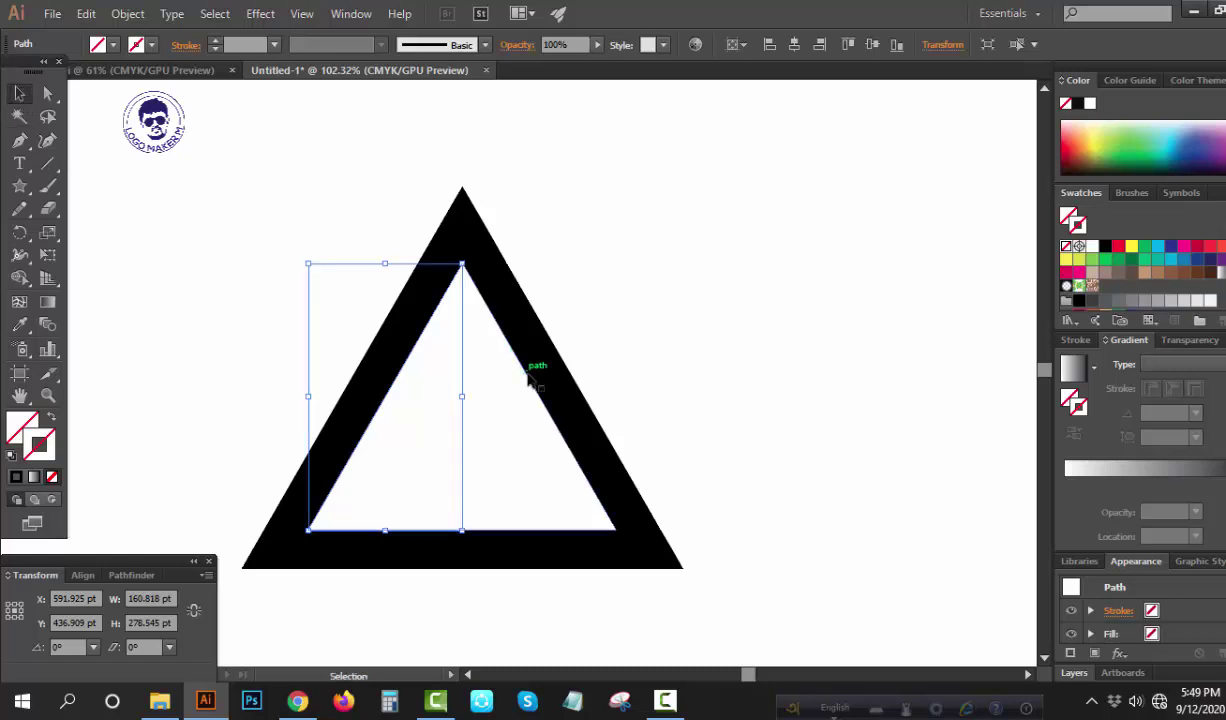
drag(463, 399, 545, 405)
drag(378, 265, 476, 345)
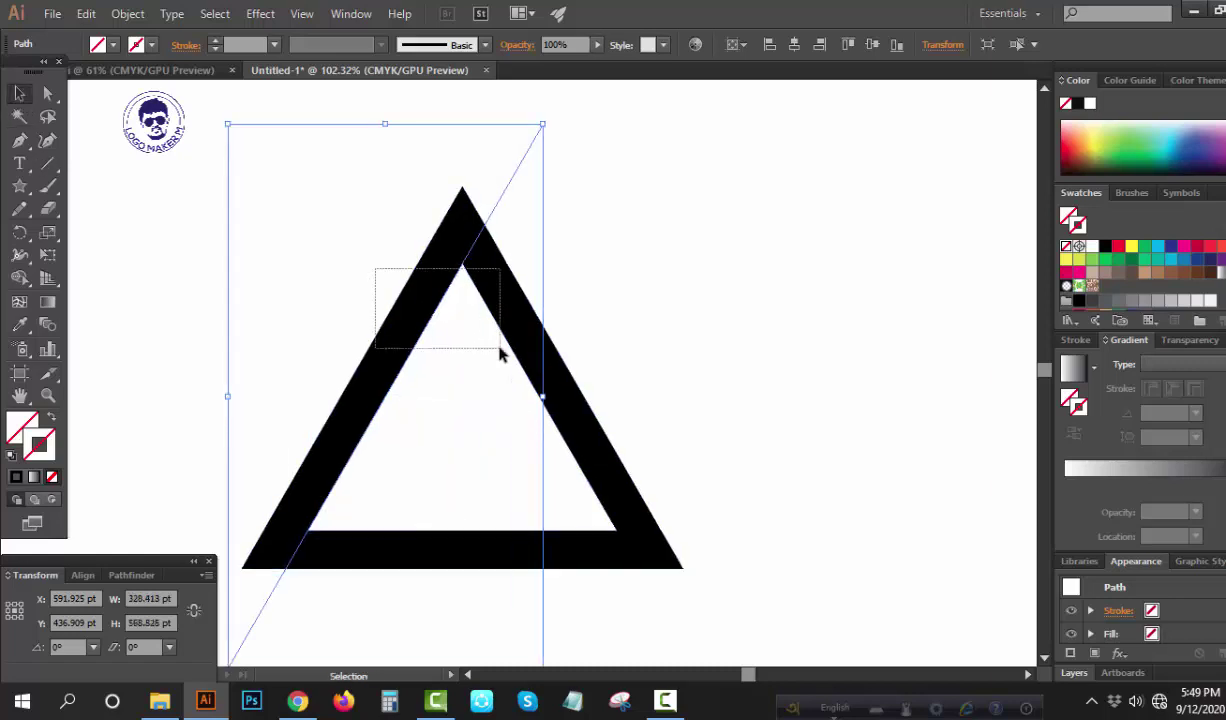
drag(617, 293, 624, 222)
click(643, 200)
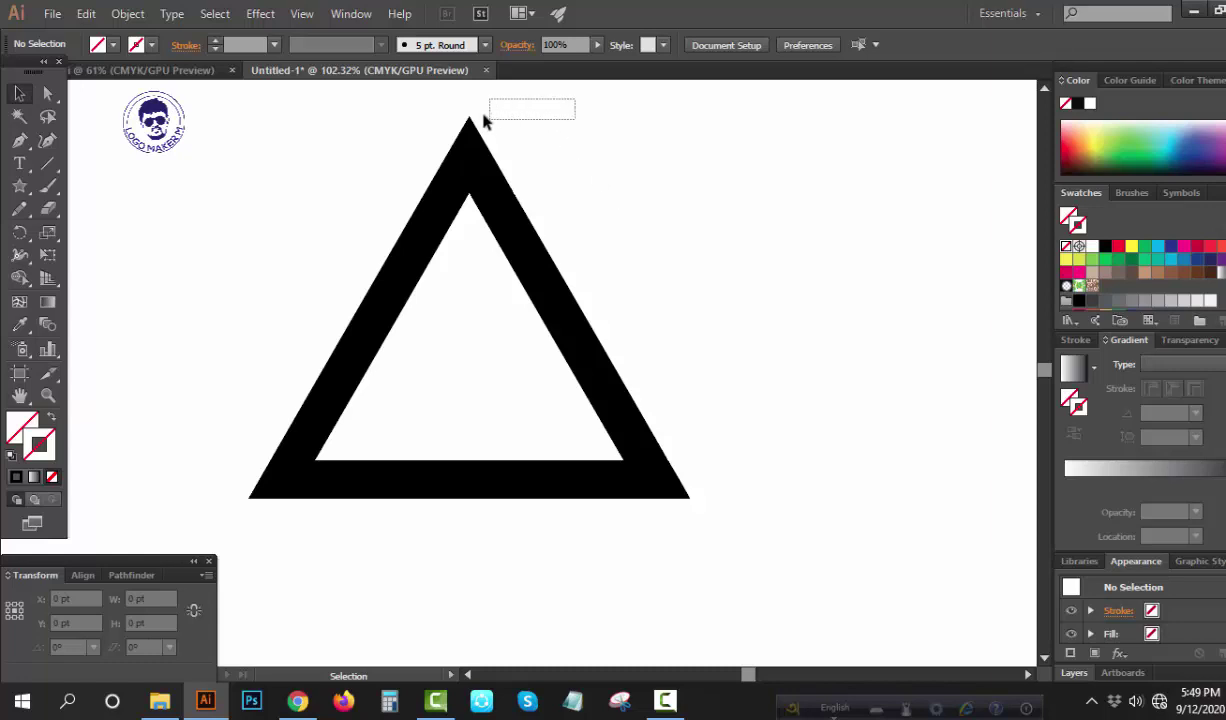
Give the diagonal line a 40 pt stroke and shift it down and right.
drag(483, 121, 484, 120)
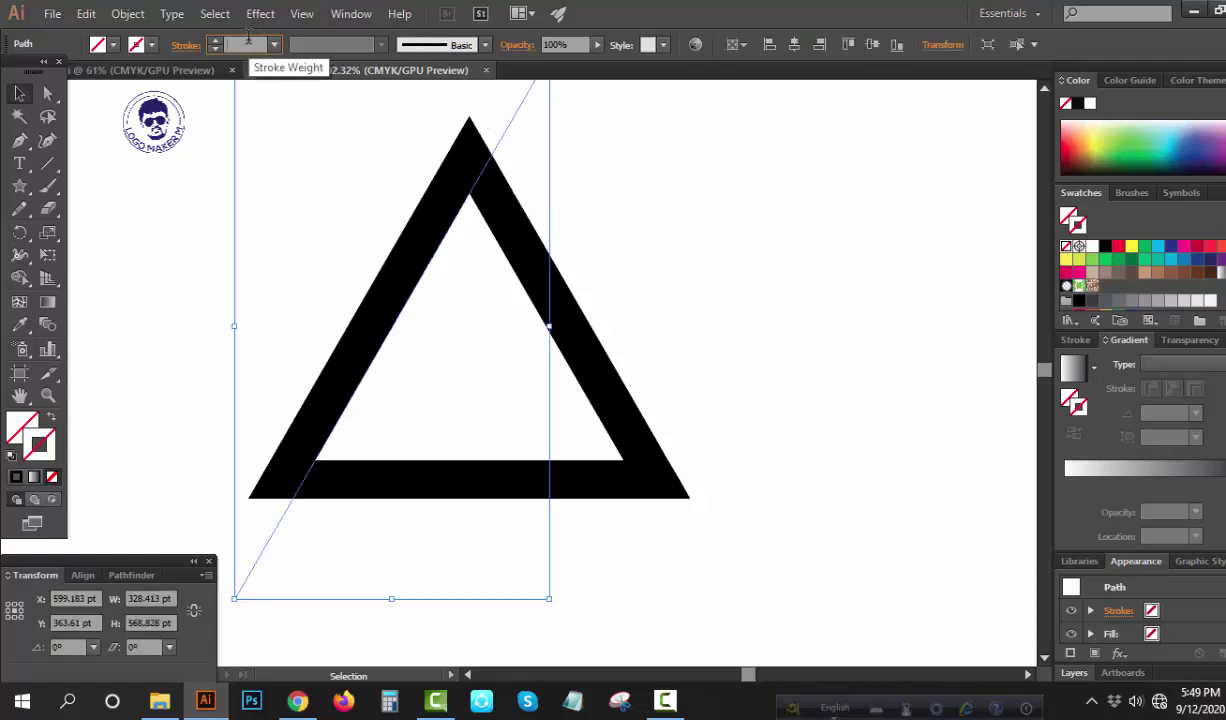
click(247, 44)
text(40)
key(Return)
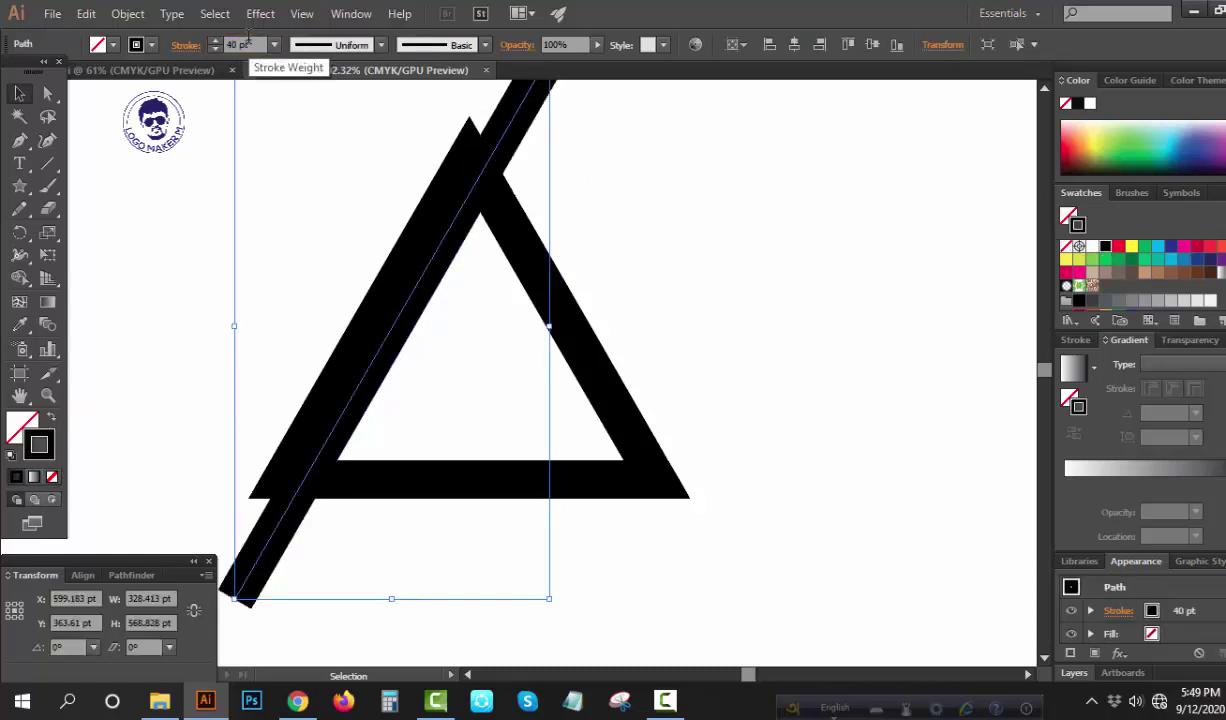
click(633, 137)
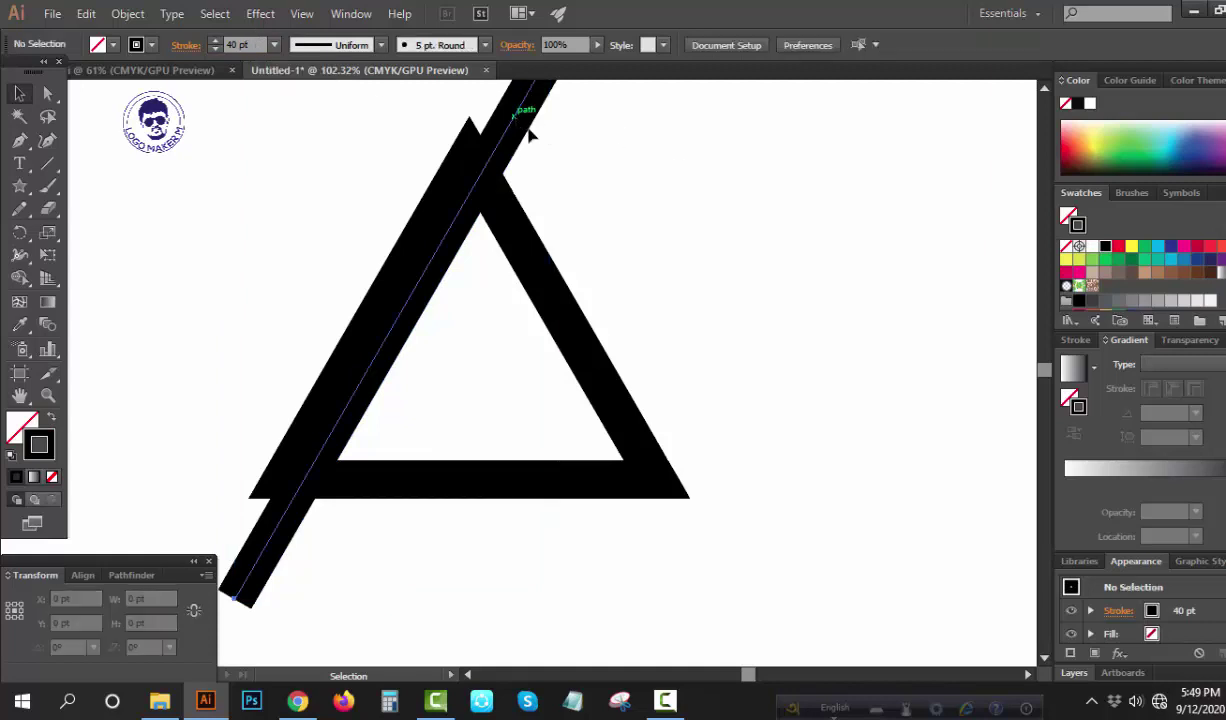
mouse_move(515, 120)
mouse_down()
mouse_move(580, 186)
mouse_move(544, 173)
mouse_up()
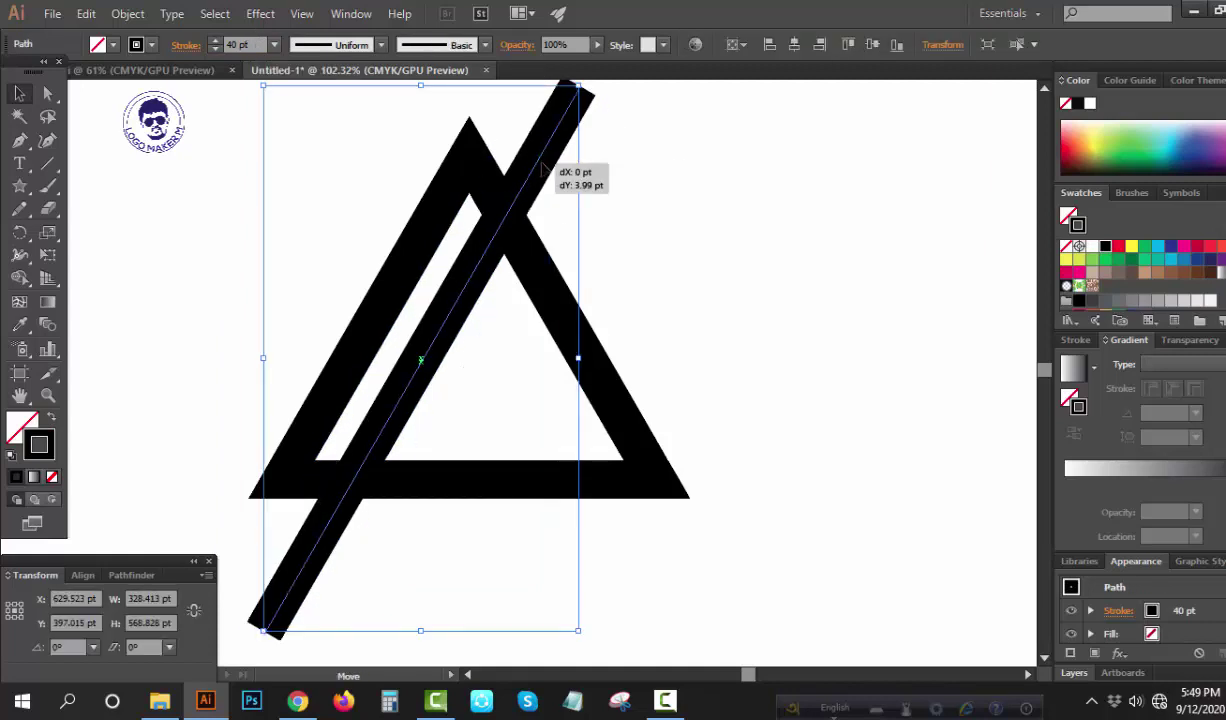
click(309, 186)
Draw a long horizontal bar across the triangle and nudge it down.
click(46, 165)
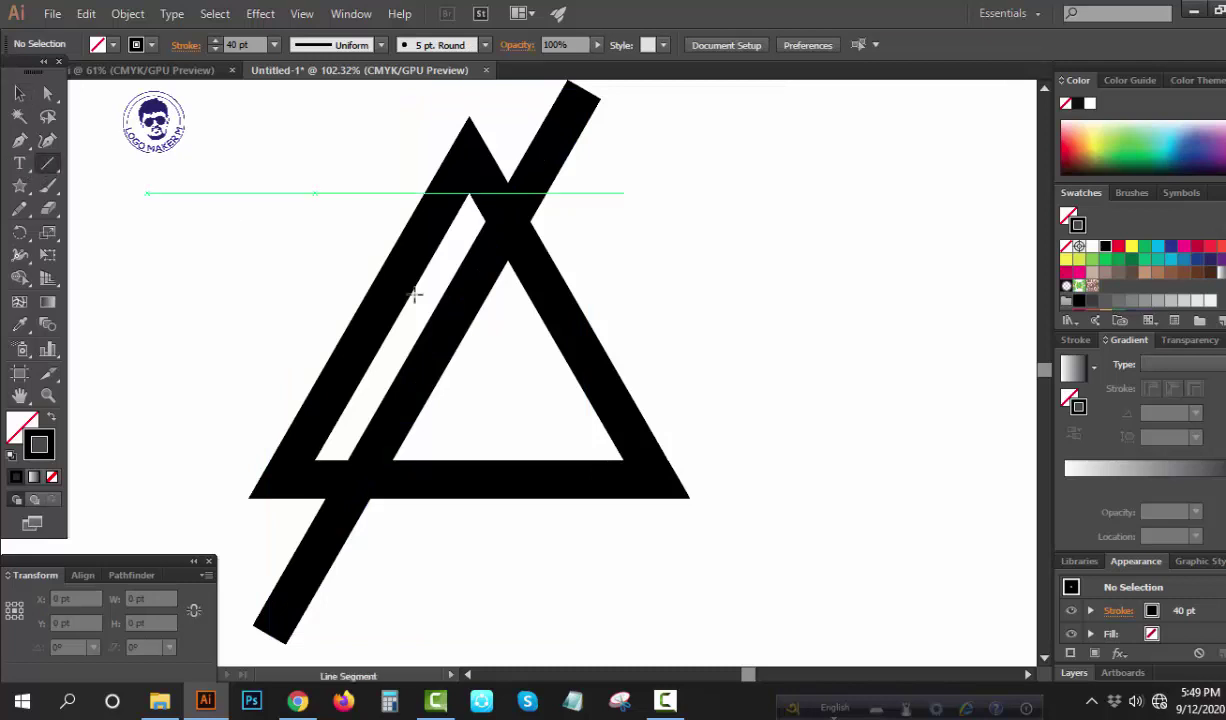
drag(490, 377, 759, 418)
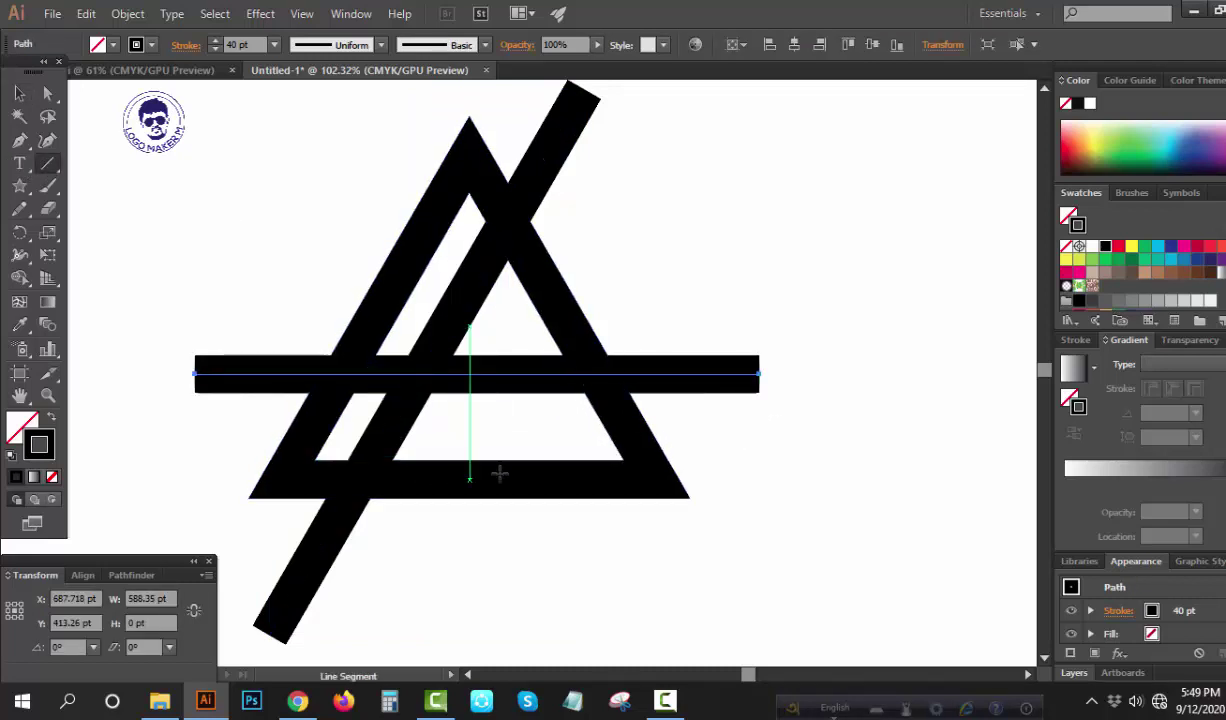
key(Down)
key(Down)
key(Down)
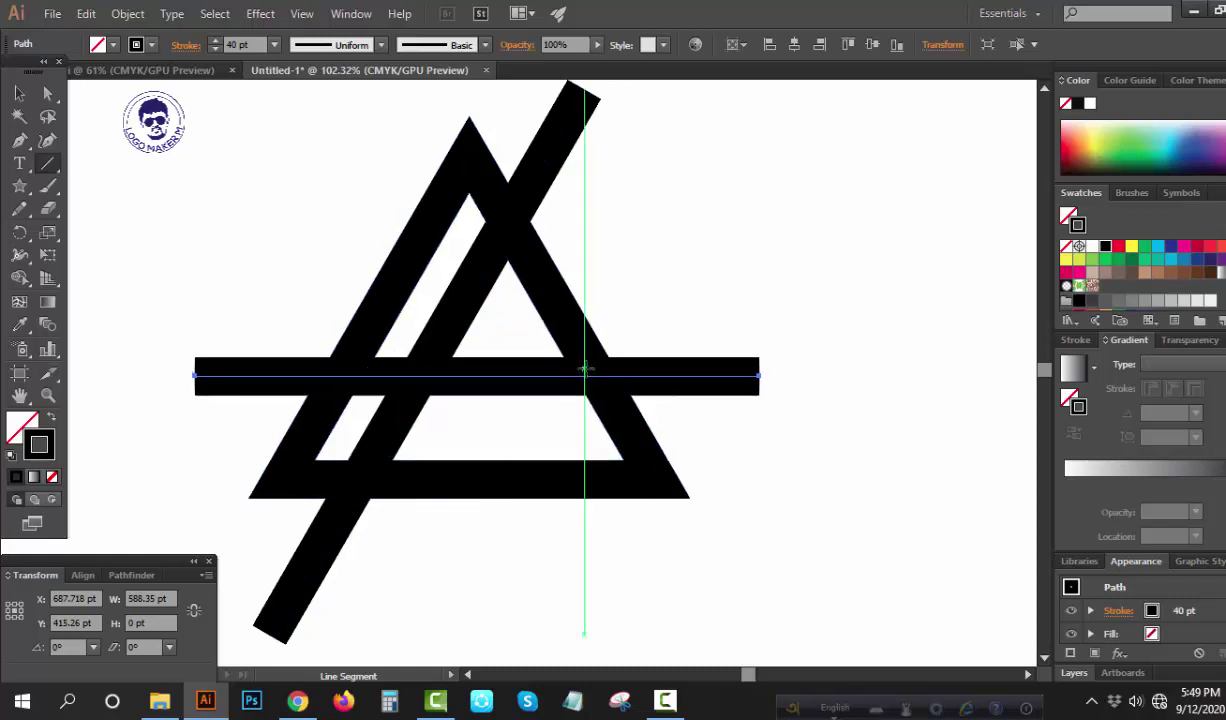
key(Down)
key(Down)
key(Down)
key(Down)
key(Down)
key(Down)
key(Down)
key(Down)
key(Down)
key(Down)
key(Down)
key(Down)
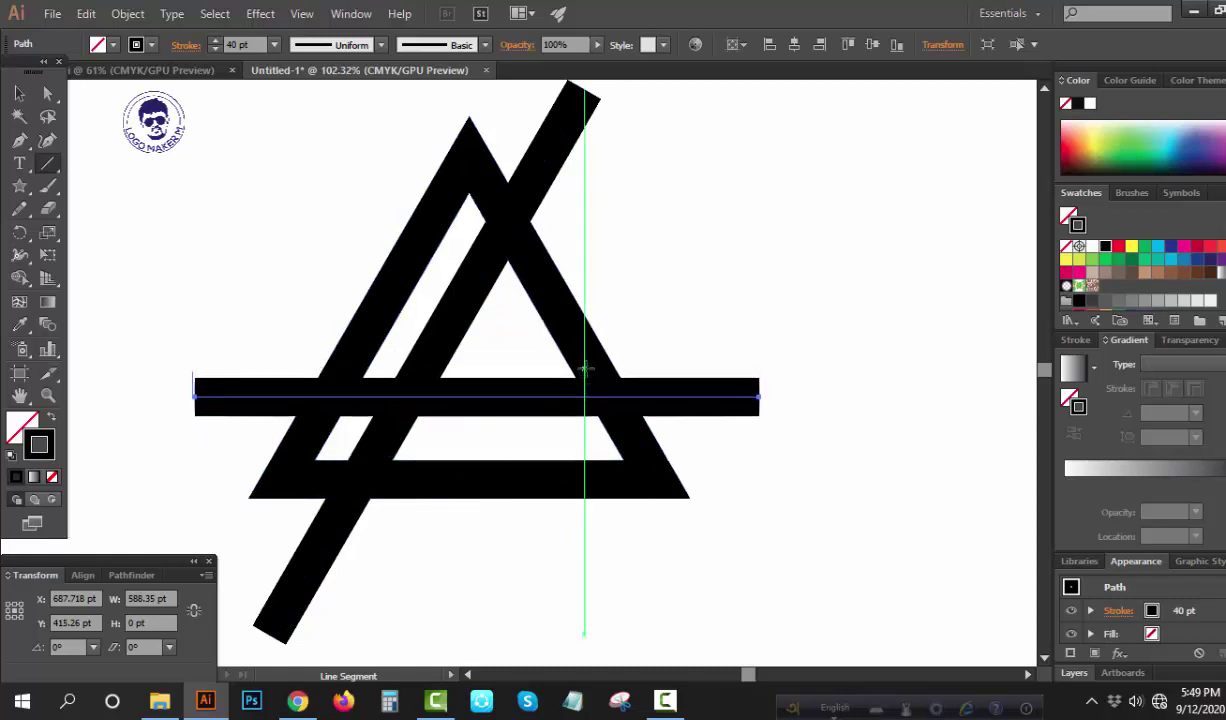
Add a shorter horizontal bar across the triangle's upper part and fine-tune its position.
drag(509, 287, 646, 294)
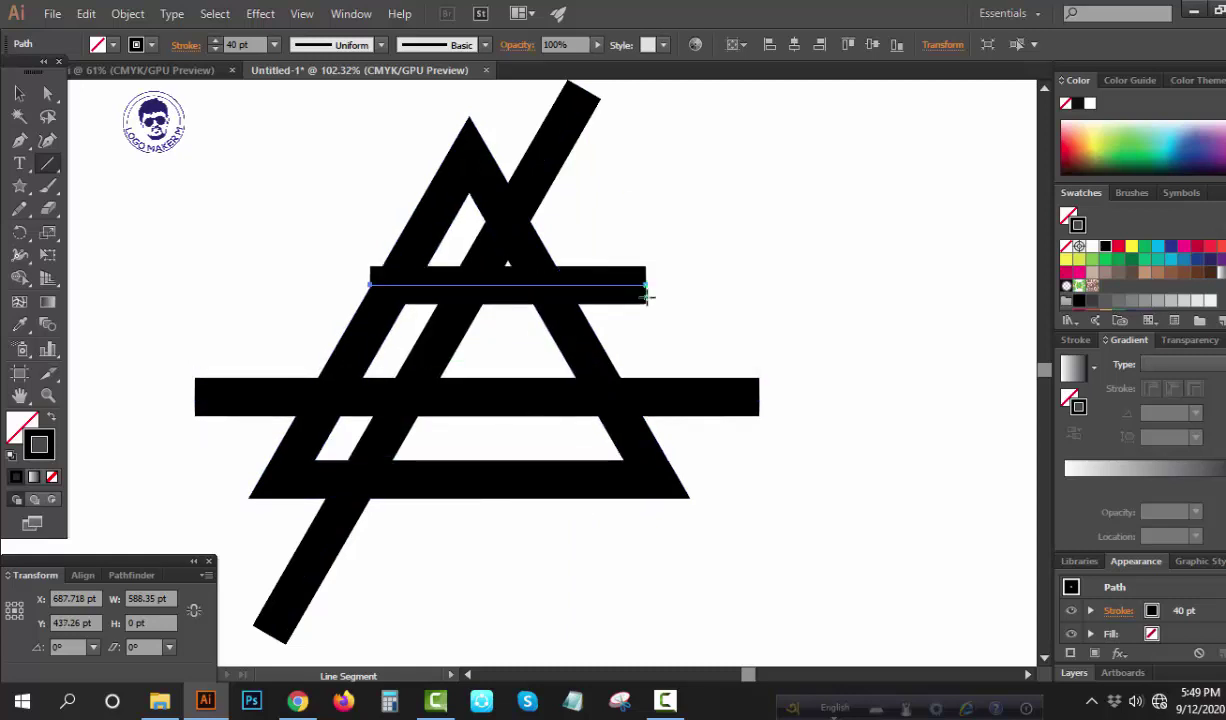
key(Down)
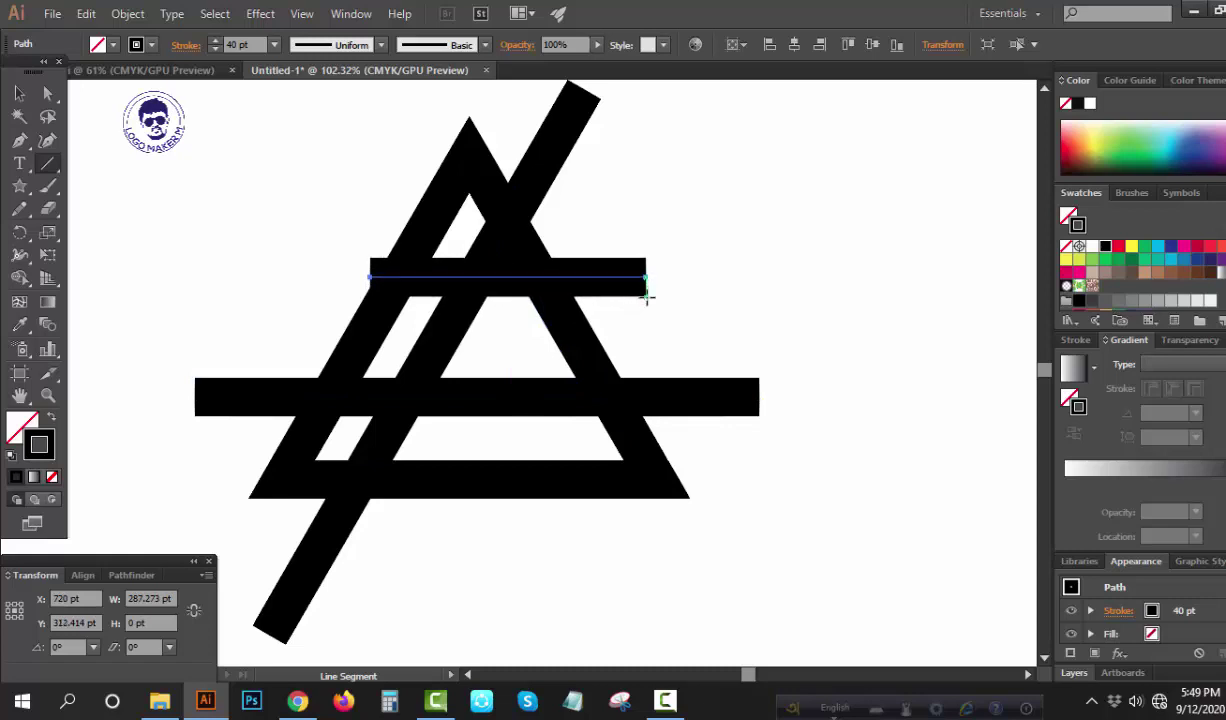
key(Down)
key(Up)
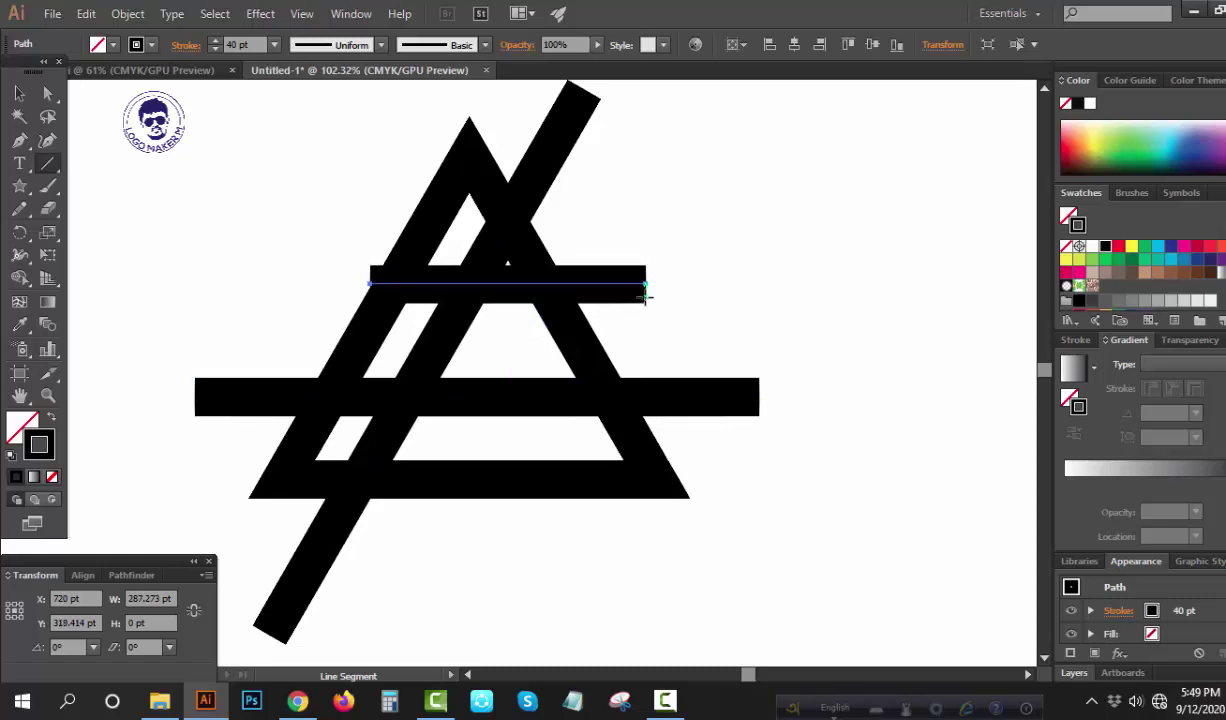
key(Up)
key(v)
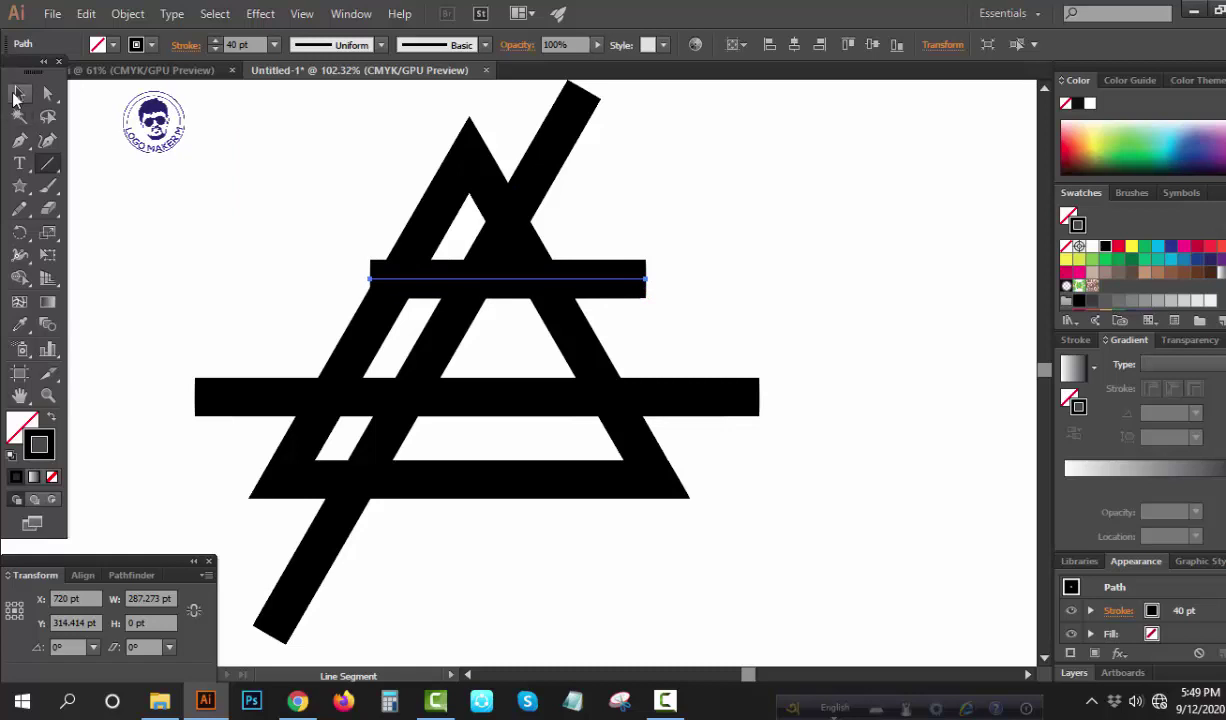
key(ctrl+shift+a)
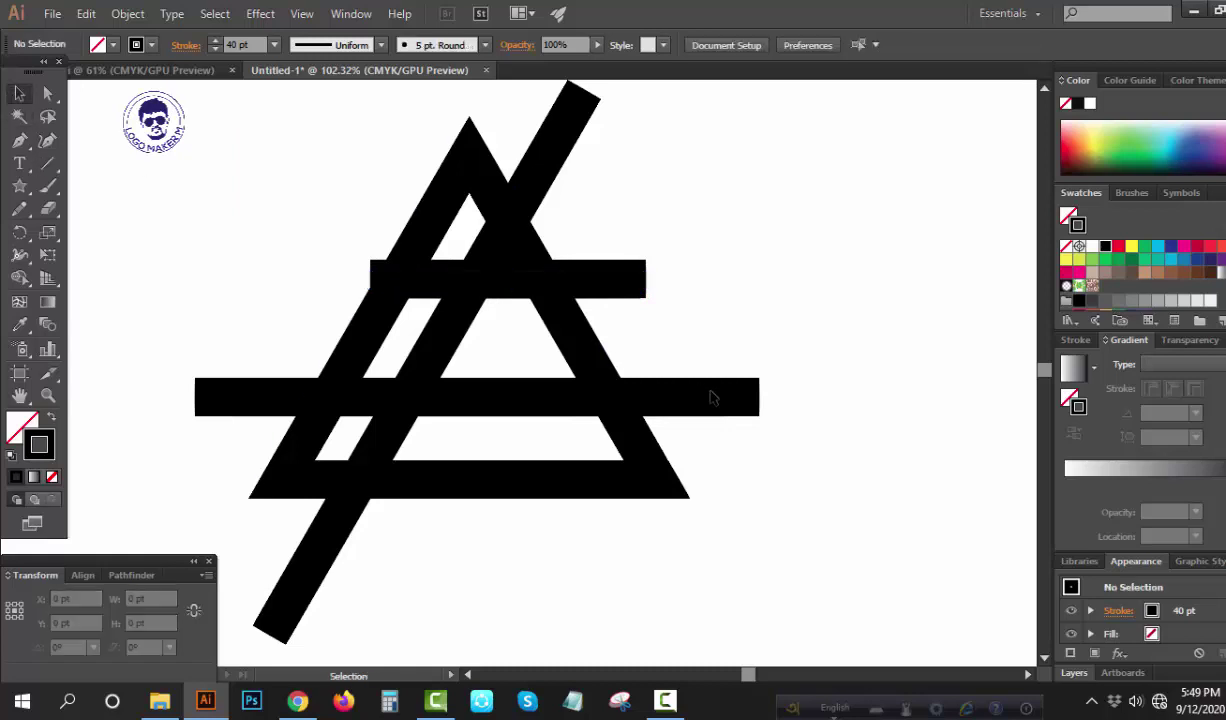
Nudge the long horizontal bar slightly upward.
click(683, 392)
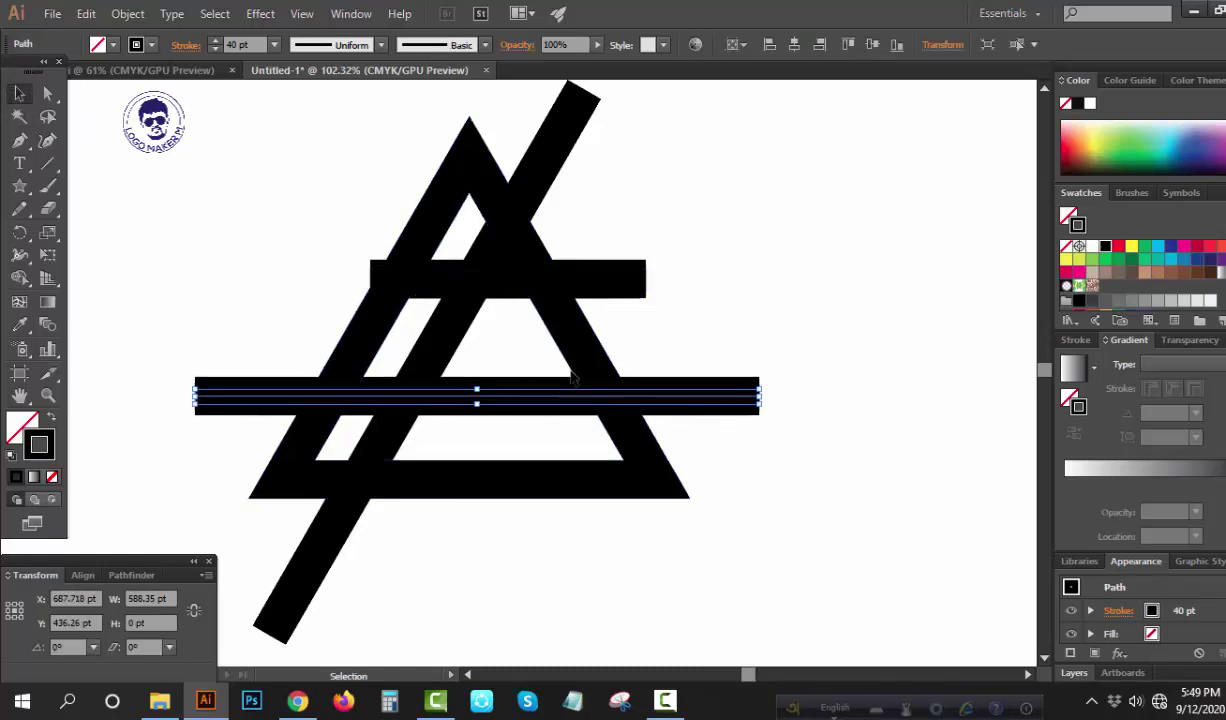
key(Up)
key(Up)
key(Up)
key(Up)
key(Up)
key(Up)
key(Up)
key(Up)
key(Up)
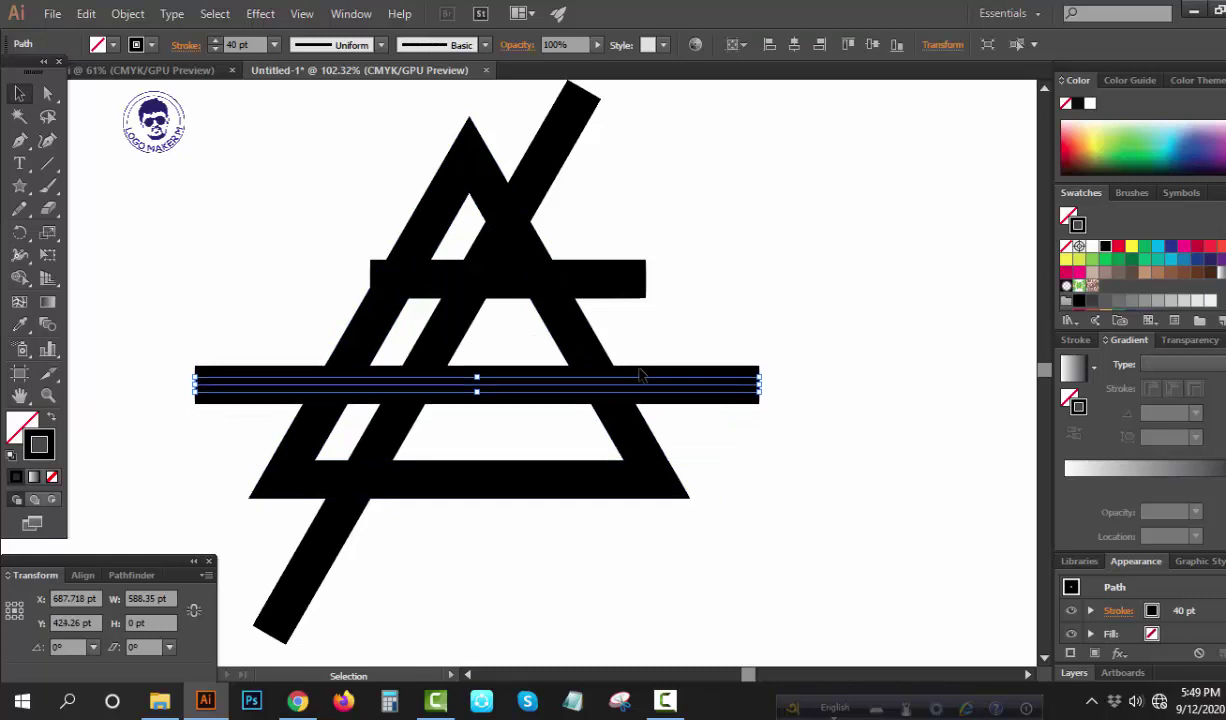
key(ctrl+shift+a)
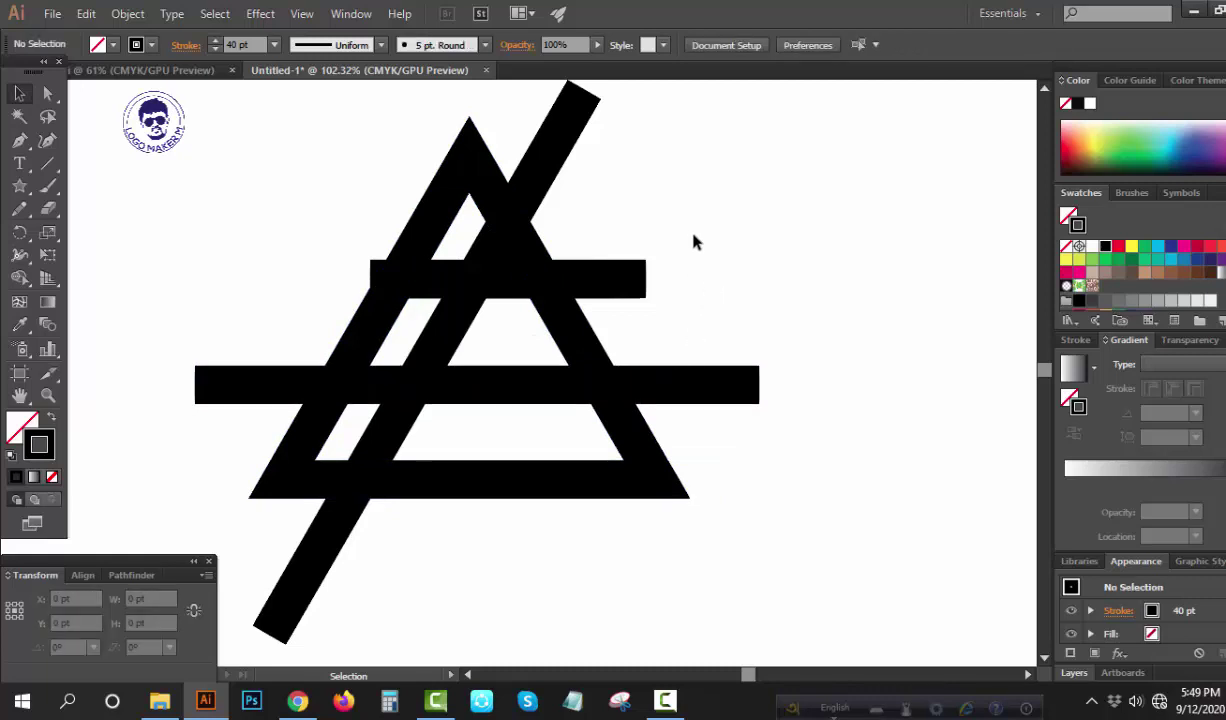
Expand all the 40 pt stroked bars into solid black filled shapes.
click(545, 166)
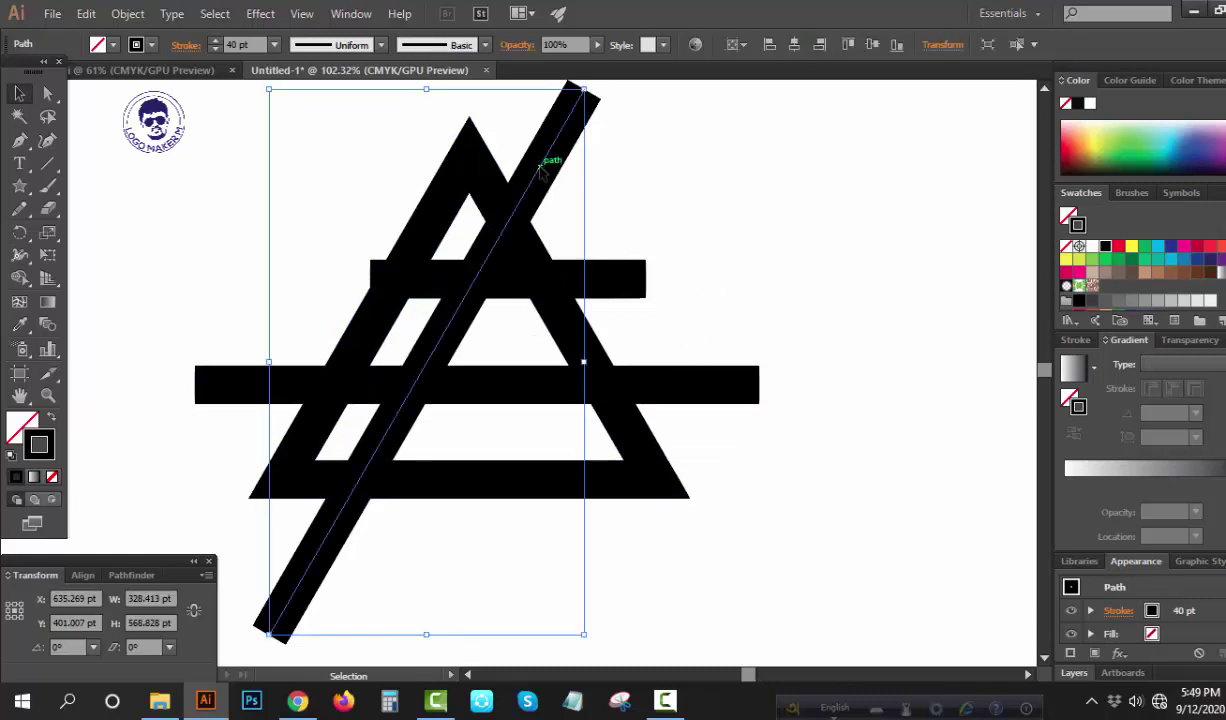
drag(815, 205, 318, 403)
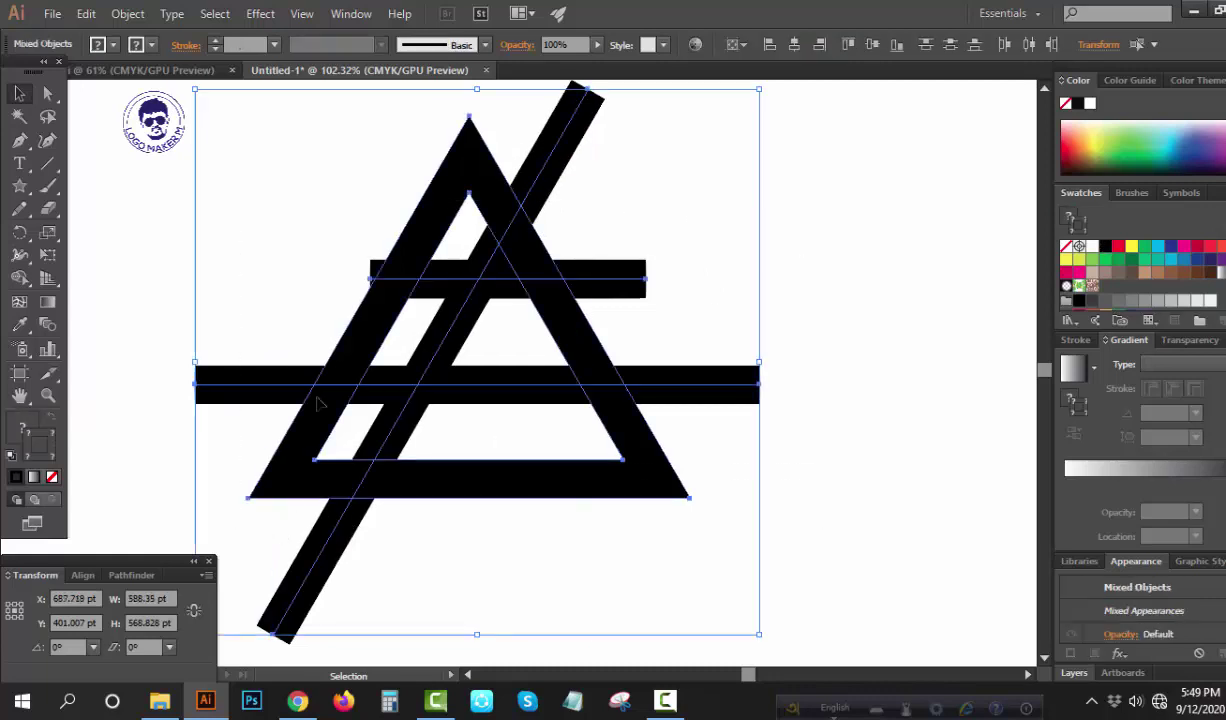
click(128, 14)
click(150, 211)
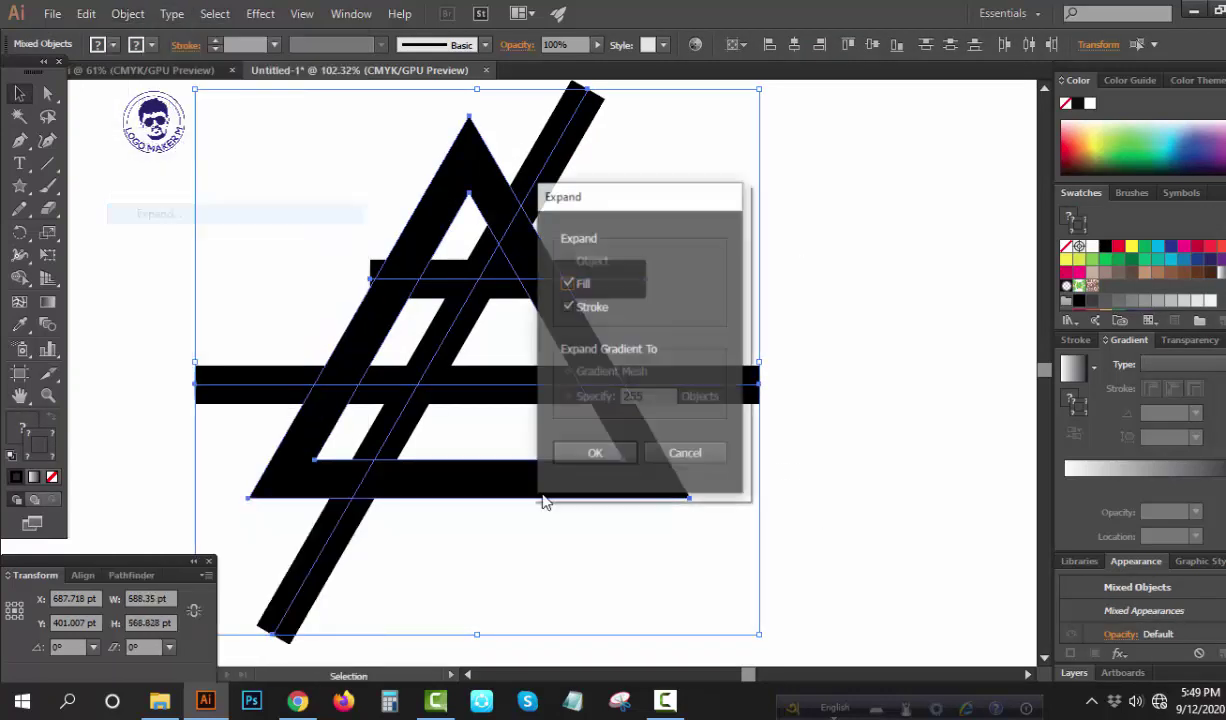
click(596, 455)
click(821, 287)
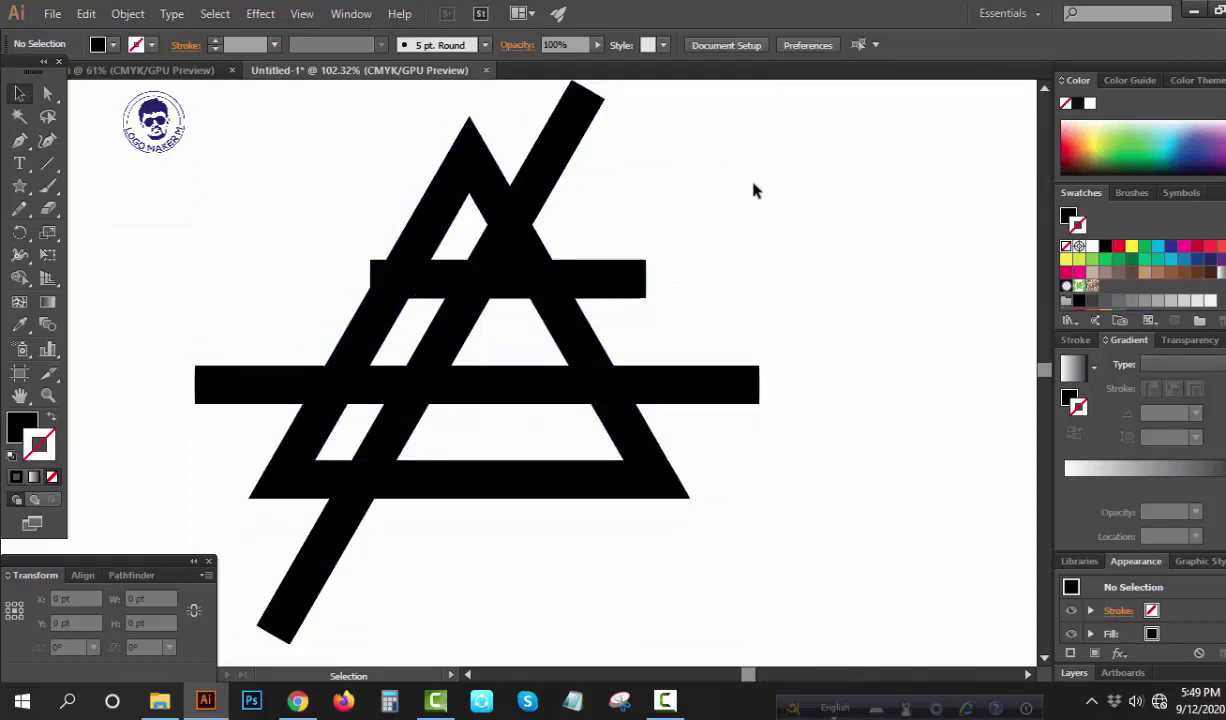
Draw a thin line from the inner lower-left corner to the apex, extended past both ends.
drag(755, 186, 350, 528)
click(212, 276)
click(48, 164)
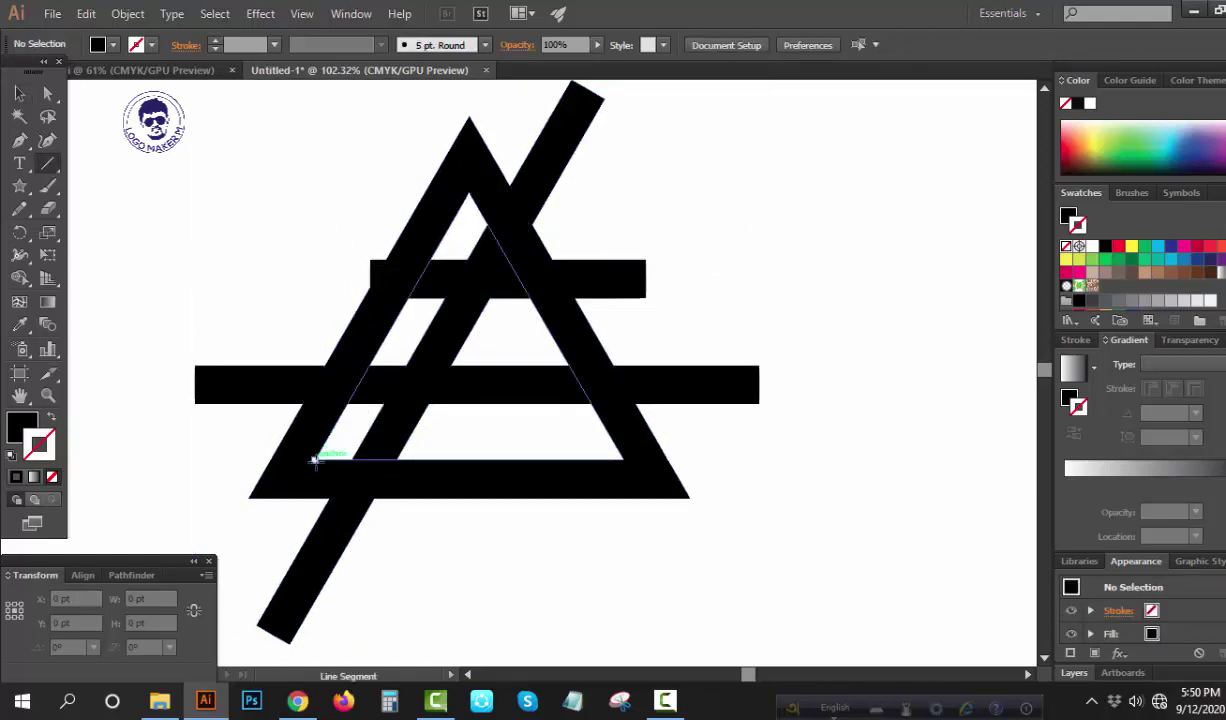
drag(315, 460, 470, 192)
key(v)
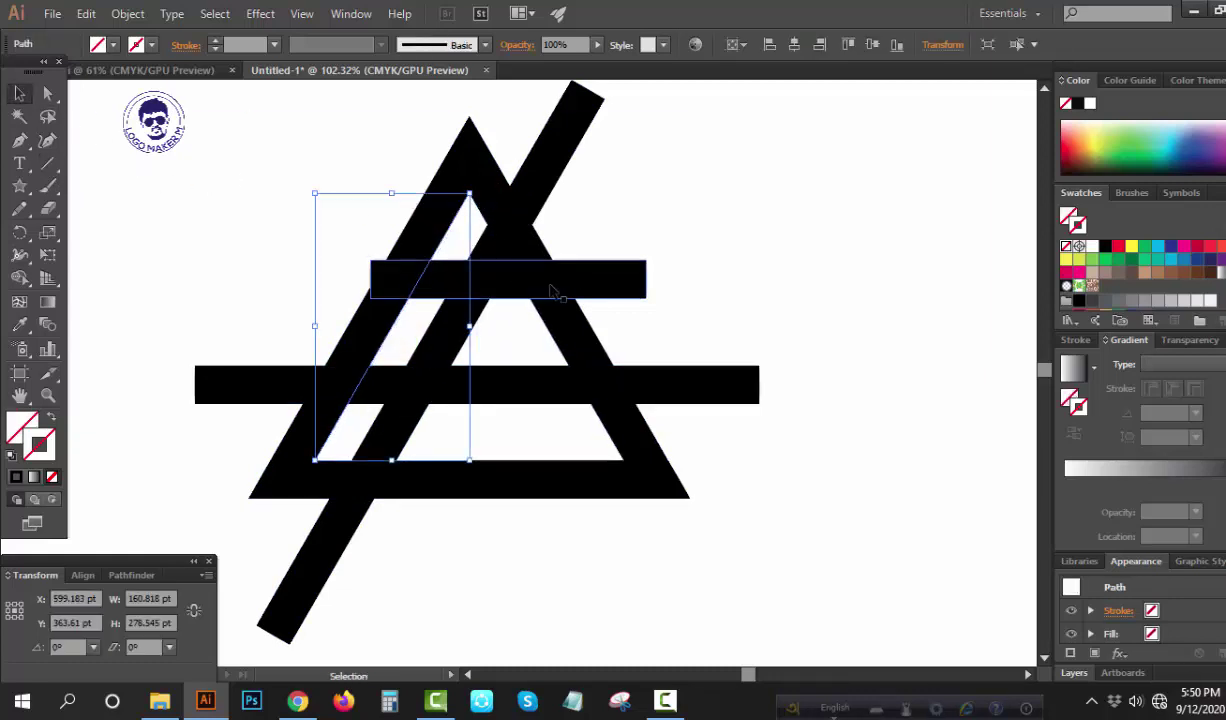
drag(470, 327, 585, 376)
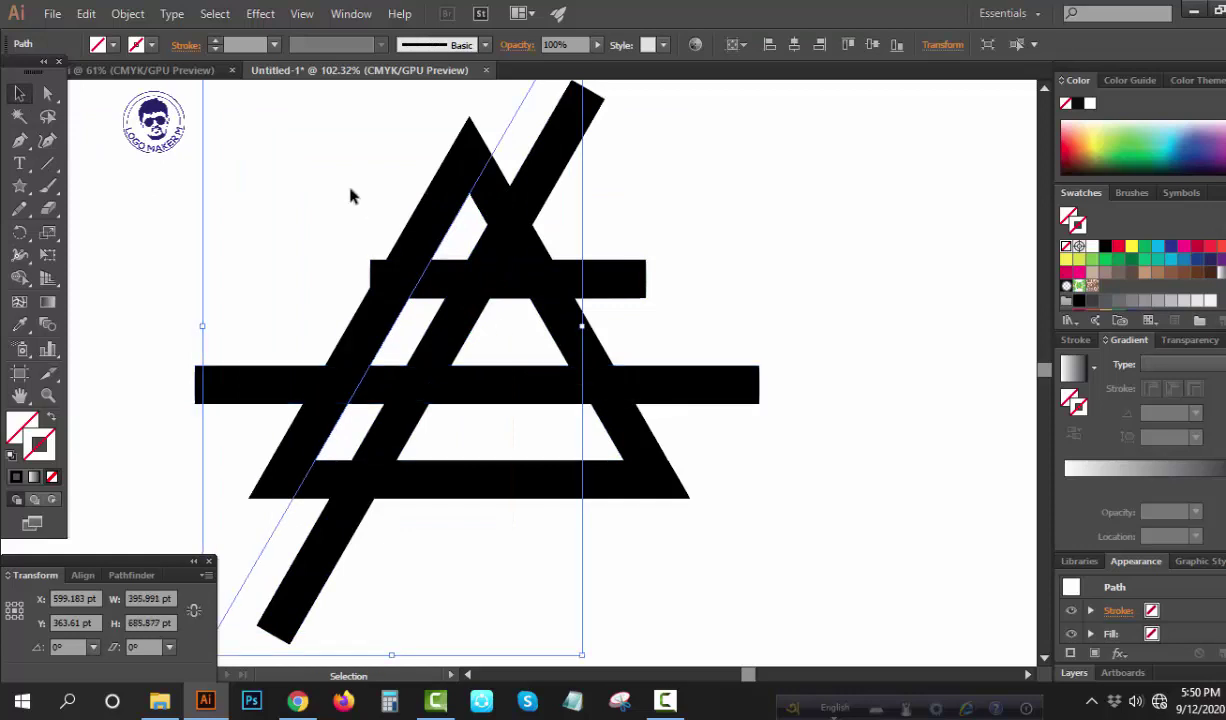
drag(238, 139, 895, 543)
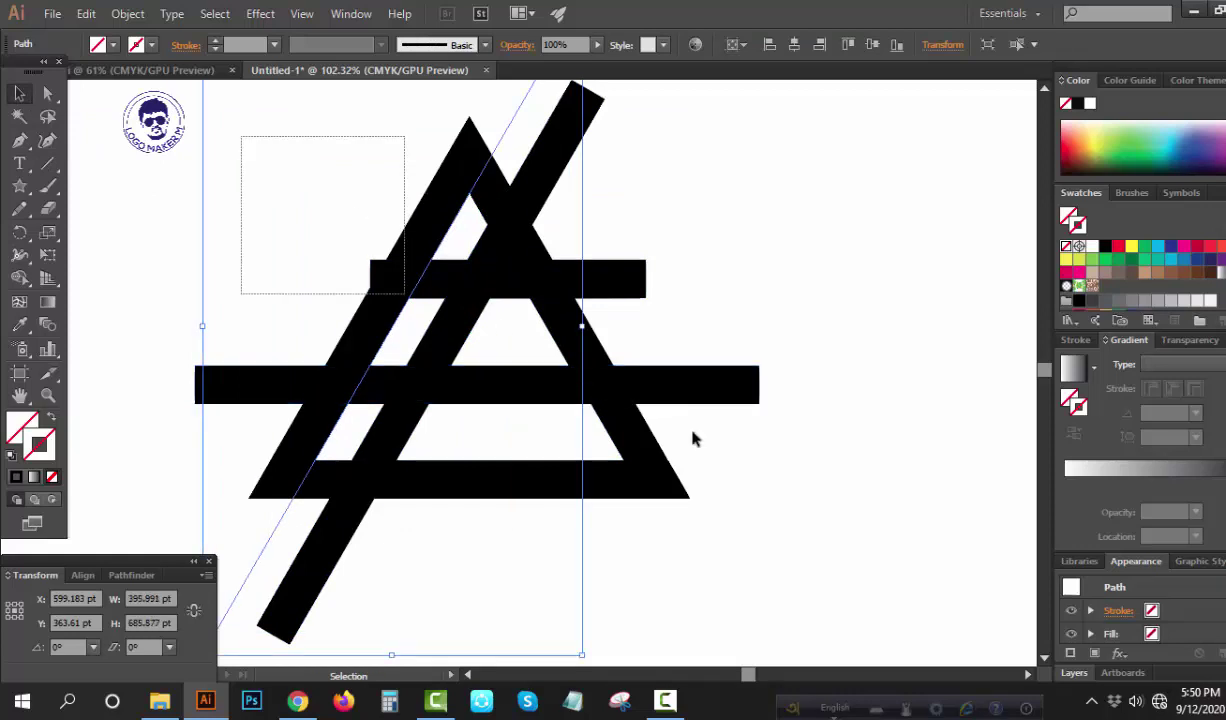
Divide all overlapping shapes with Pathfinder and ungroup the resulting pieces.
click(131, 575)
click(20, 660)
right_click(310, 285)
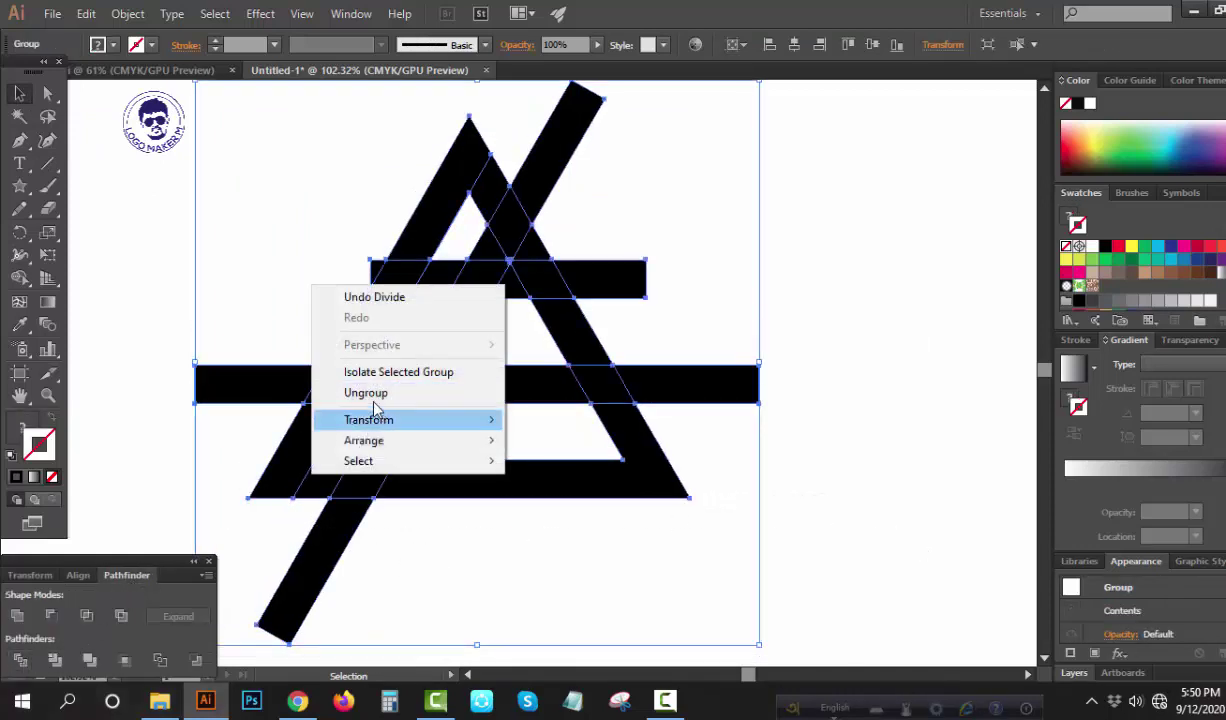
click(366, 393)
click(290, 285)
Delete the upper diagonal piece, the bar ends, and the lower-left diagonal piece.
click(540, 183)
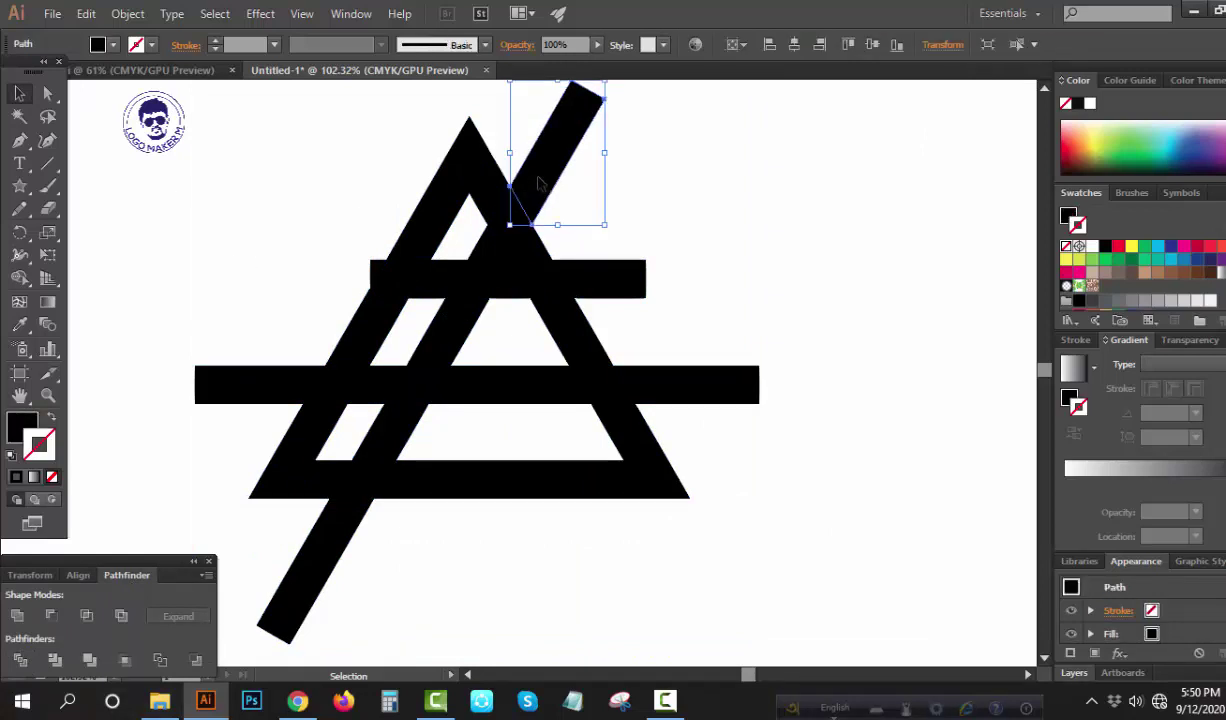
key(Delete)
click(616, 274)
key(Delete)
key(Delete)
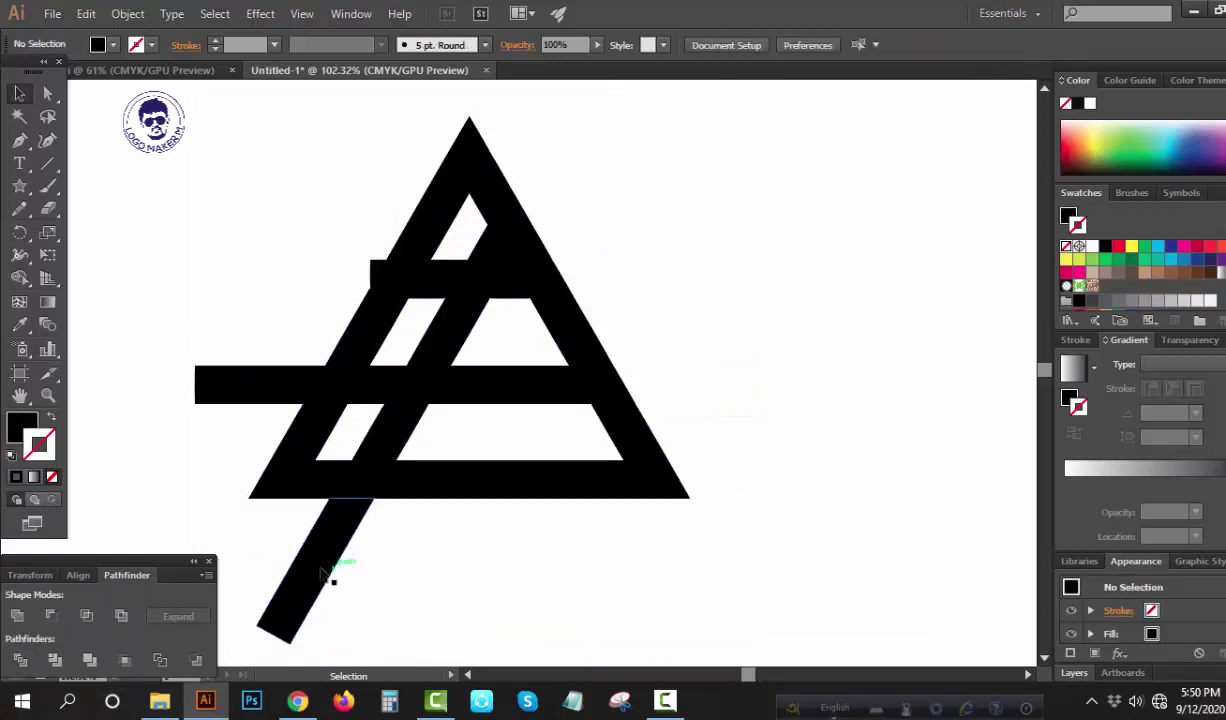
click(334, 577)
key(Delete)
click(251, 385)
key(Delete)
click(440, 278)
key(Delete)
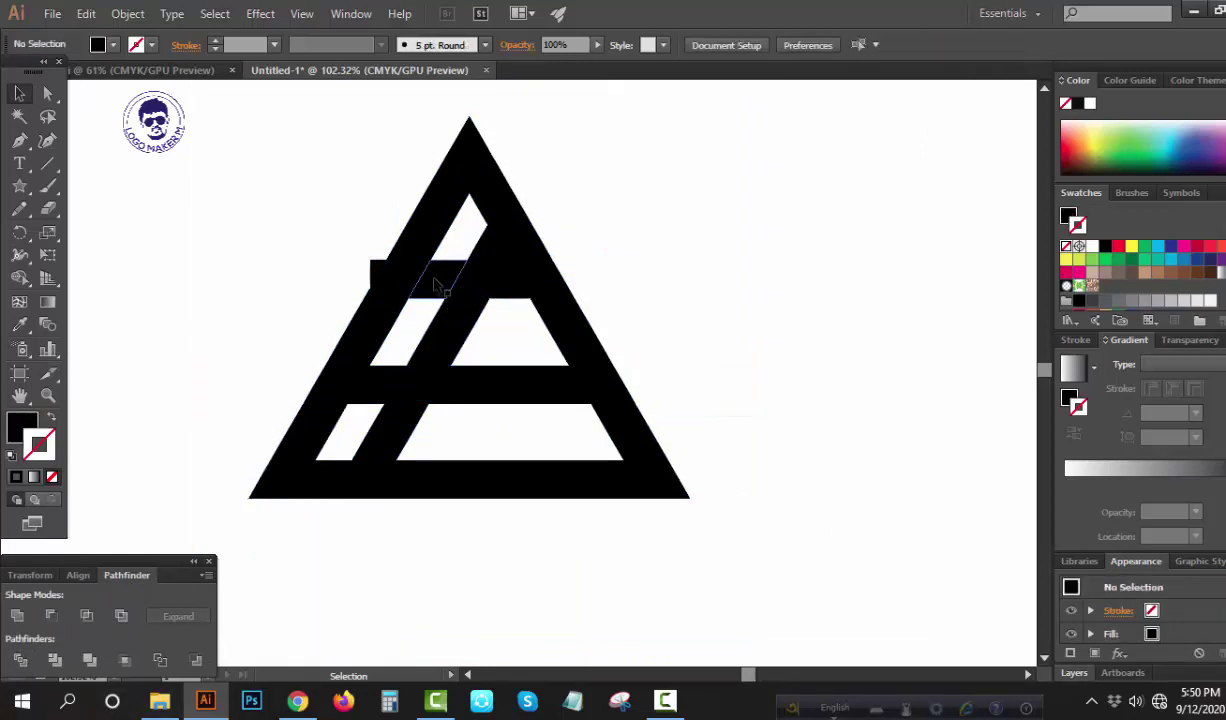
click(390, 278)
Delete the remaining stray pieces so the white stripe runs continuously to the apex.
key(Delete)
click(378, 385)
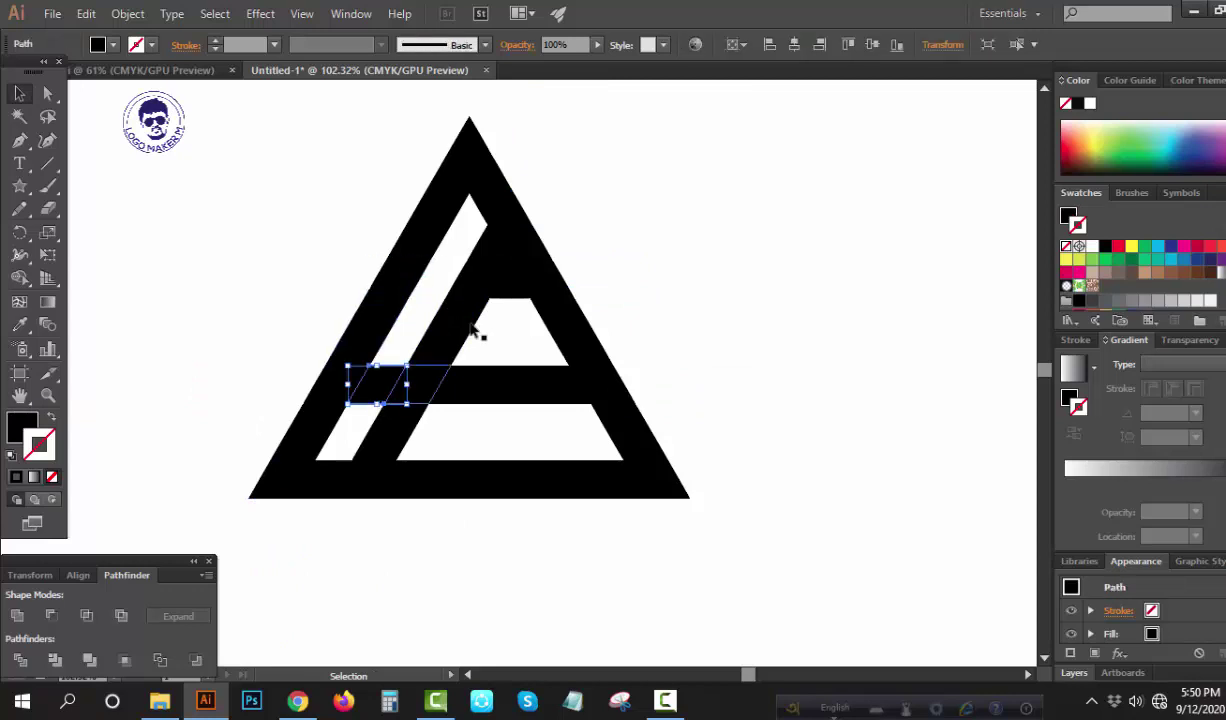
key(Delete)
click(481, 213)
key(Delete)
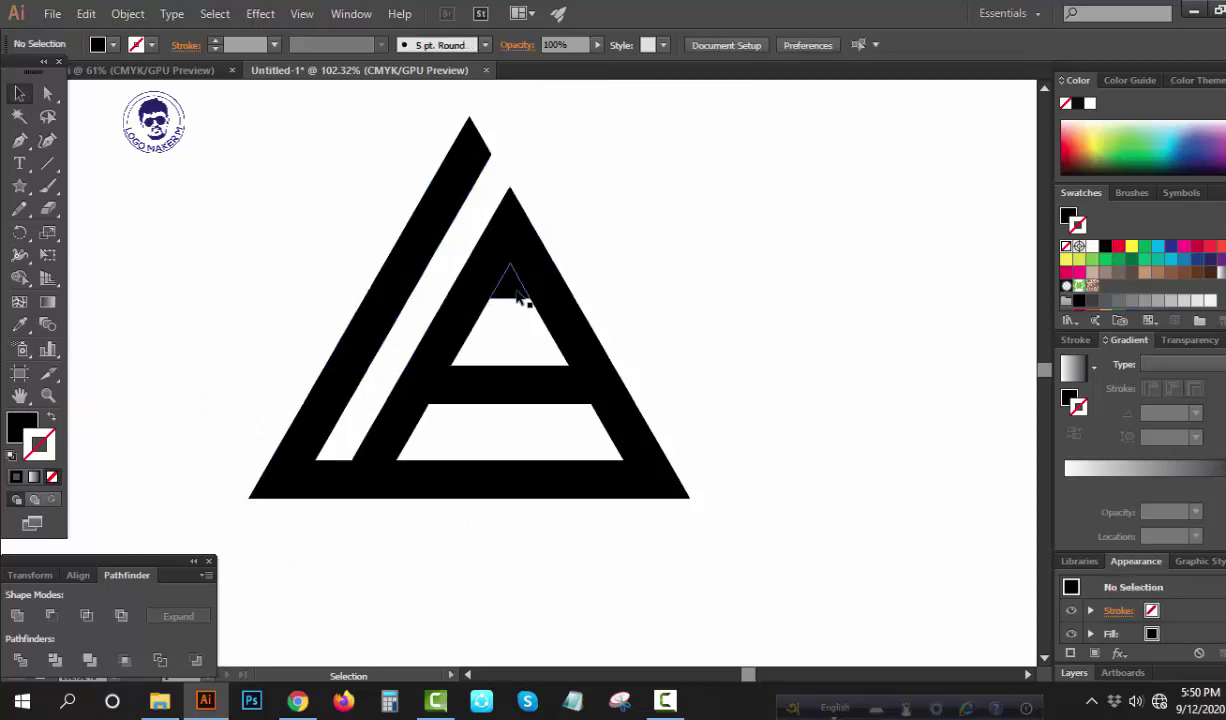
click(518, 296)
key(Delete)
click(420, 430)
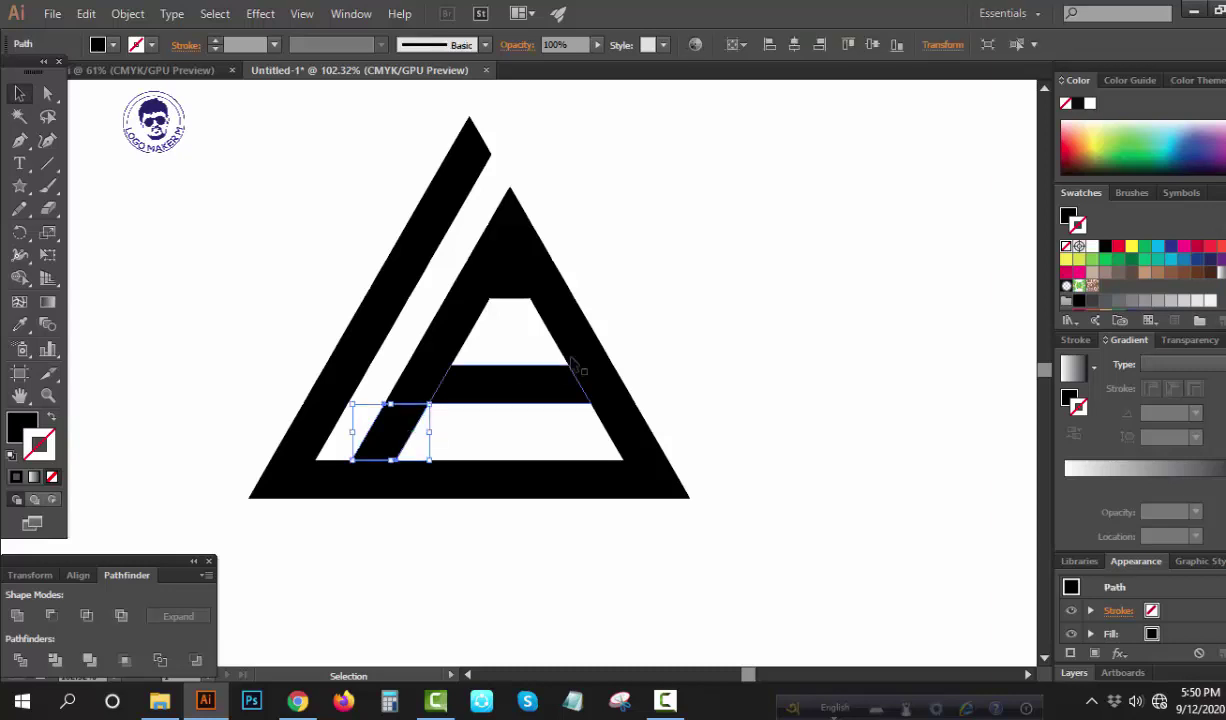
key(Delete)
click(598, 350)
key(Delete)
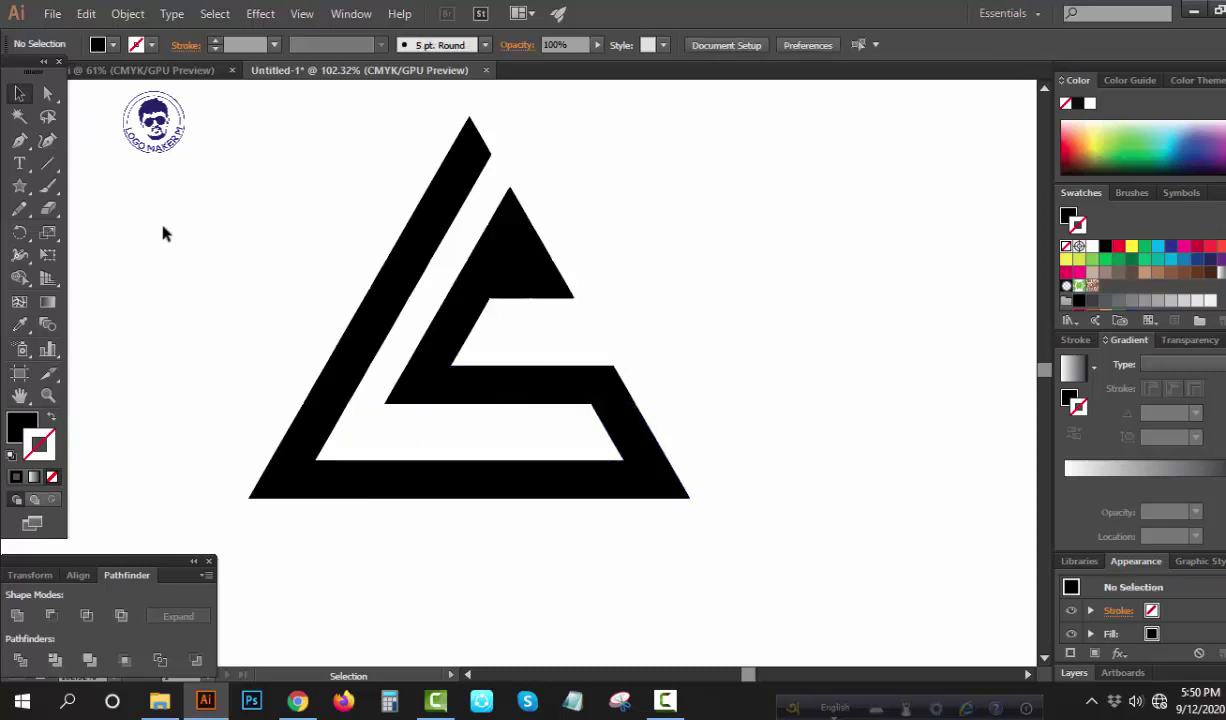
Draw a diagonal cutting line, lengthen and position it, add an offset copy, then select everything.
click(45, 167)
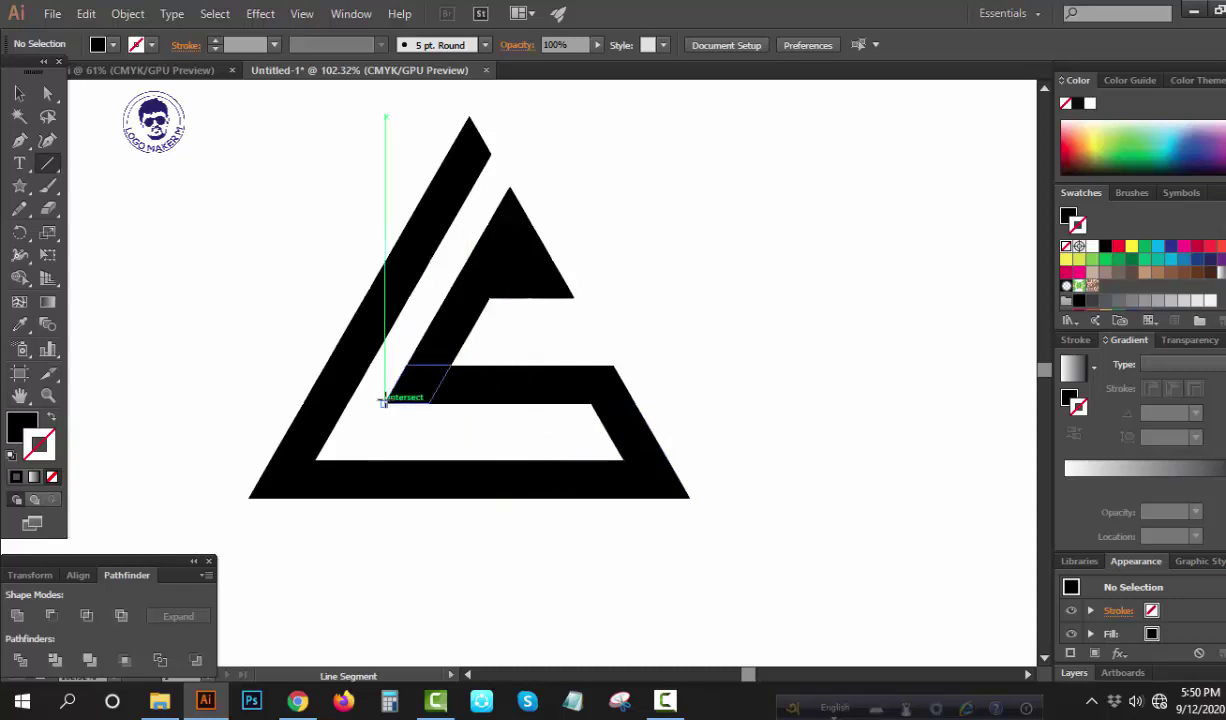
drag(383, 403, 510, 185)
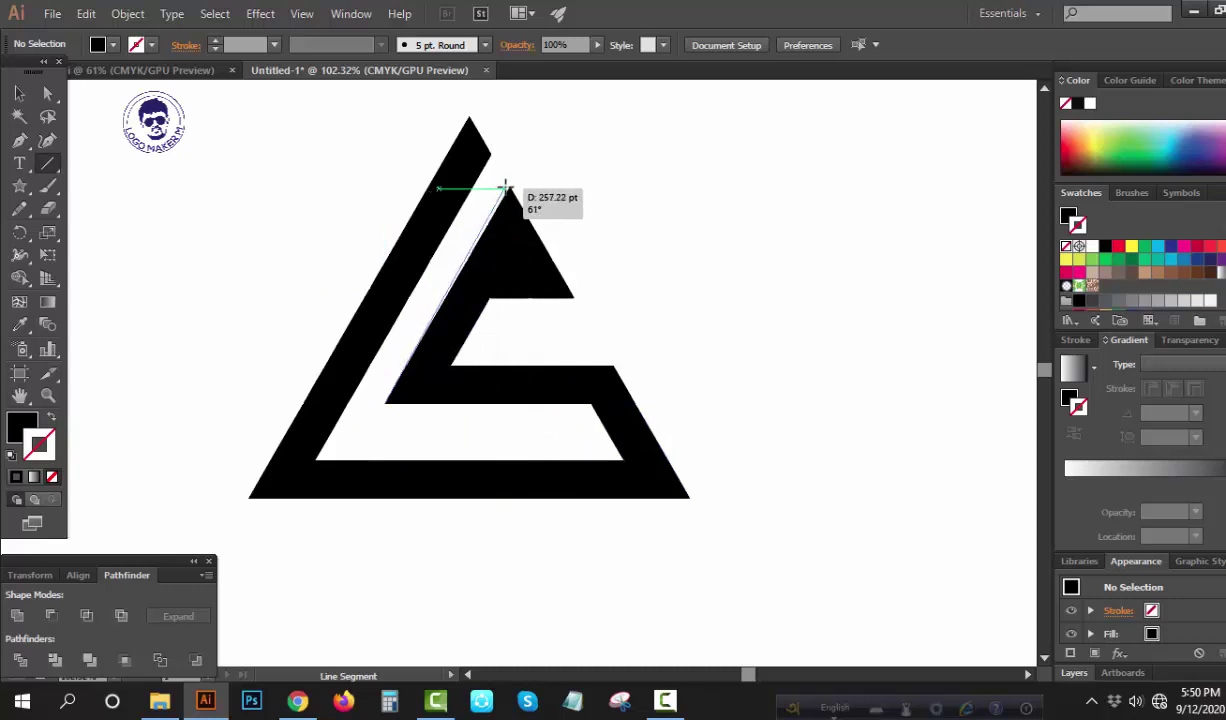
key(v)
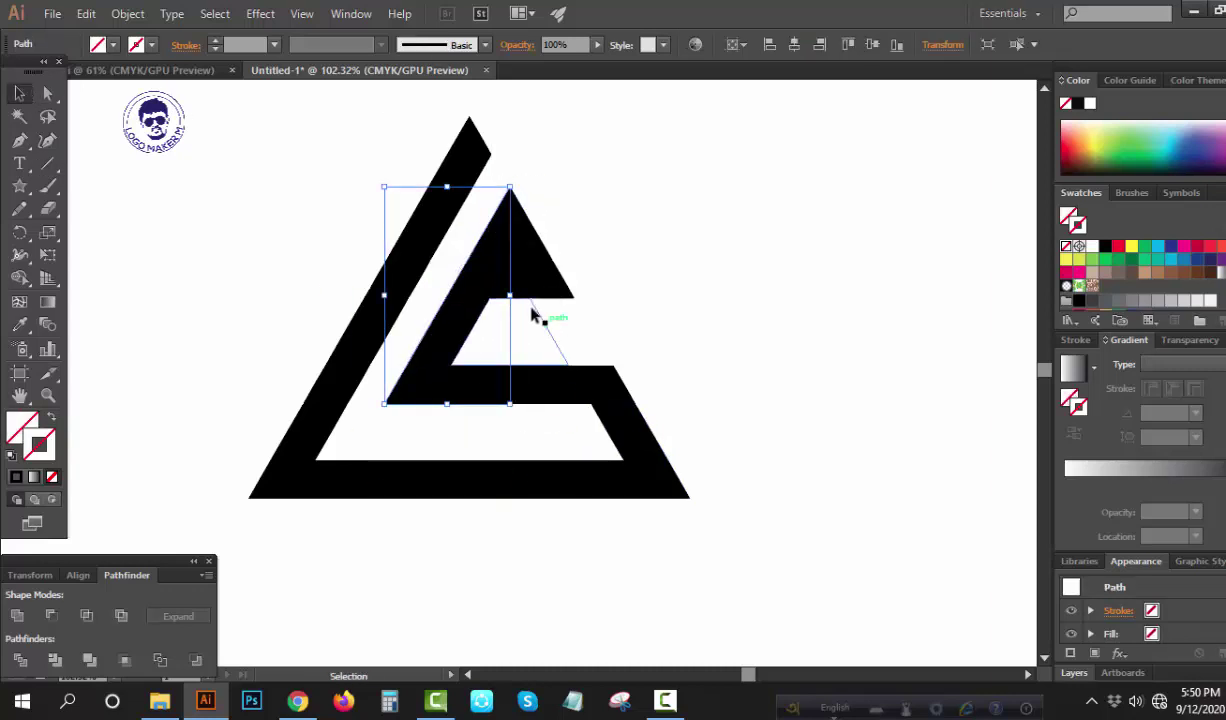
drag(512, 296, 562, 296)
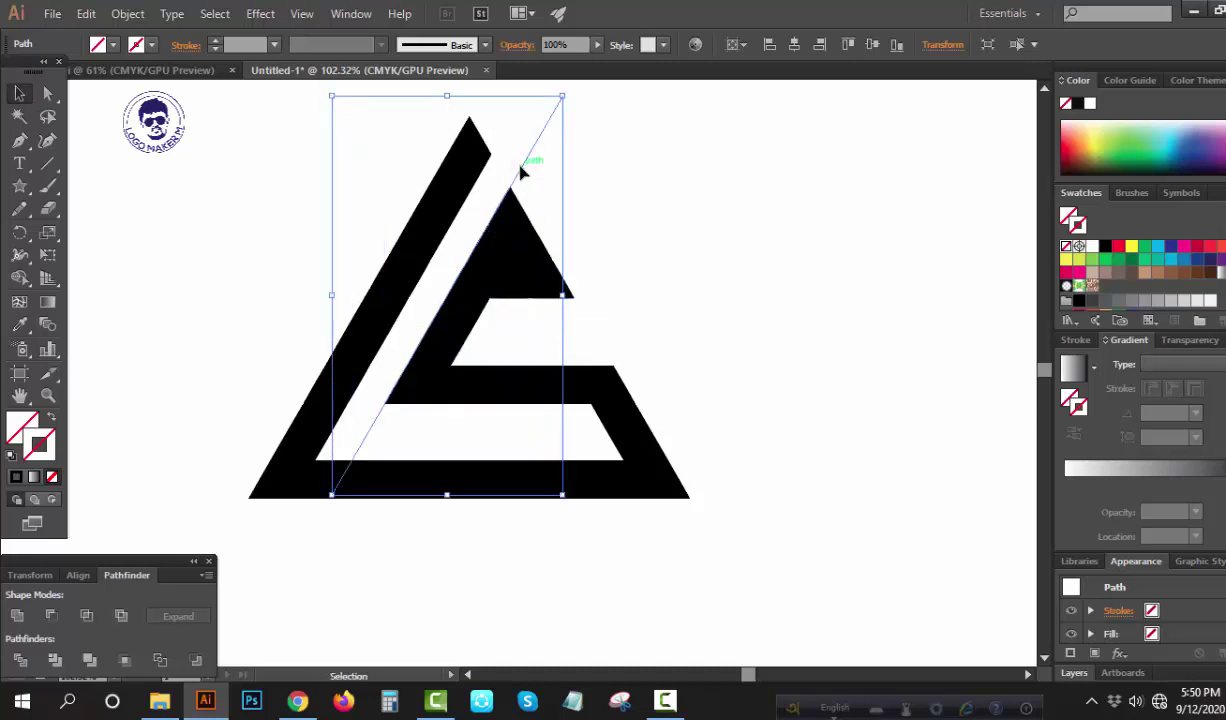
drag(520, 173, 558, 377)
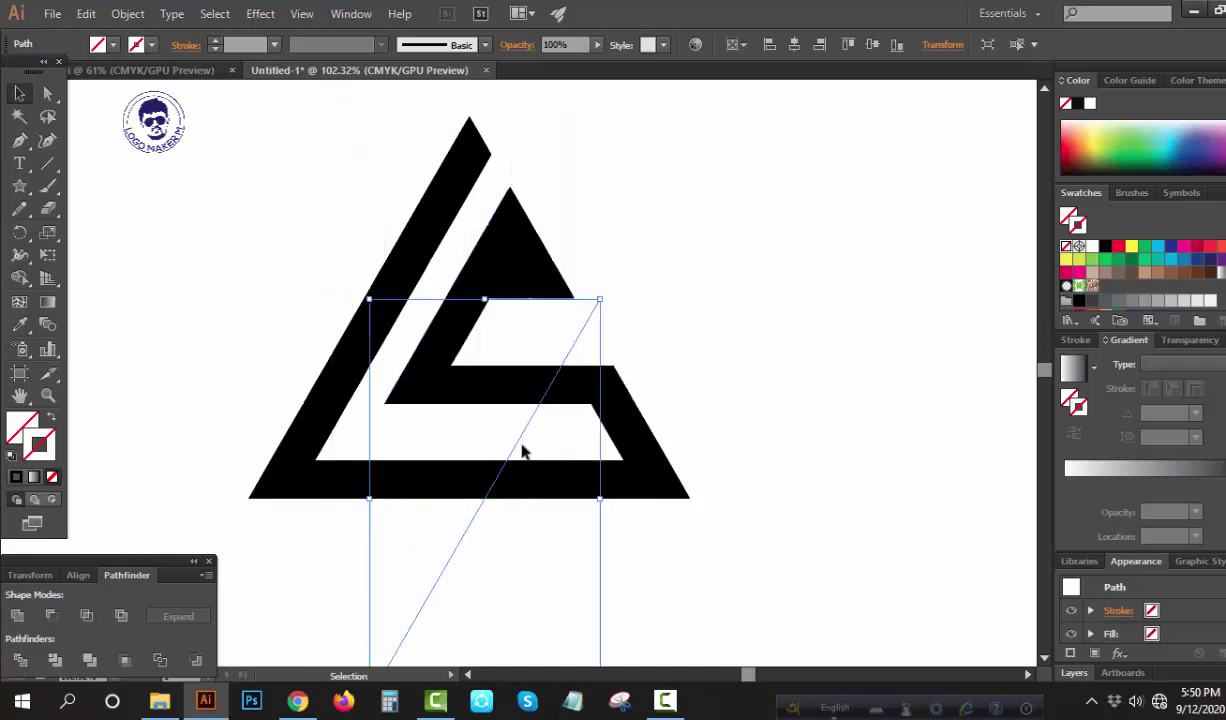
mouse_move(516, 444)
mouse_down()
mouse_move(491, 444)
mouse_move(523, 437)
mouse_move(512, 428)
mouse_up()
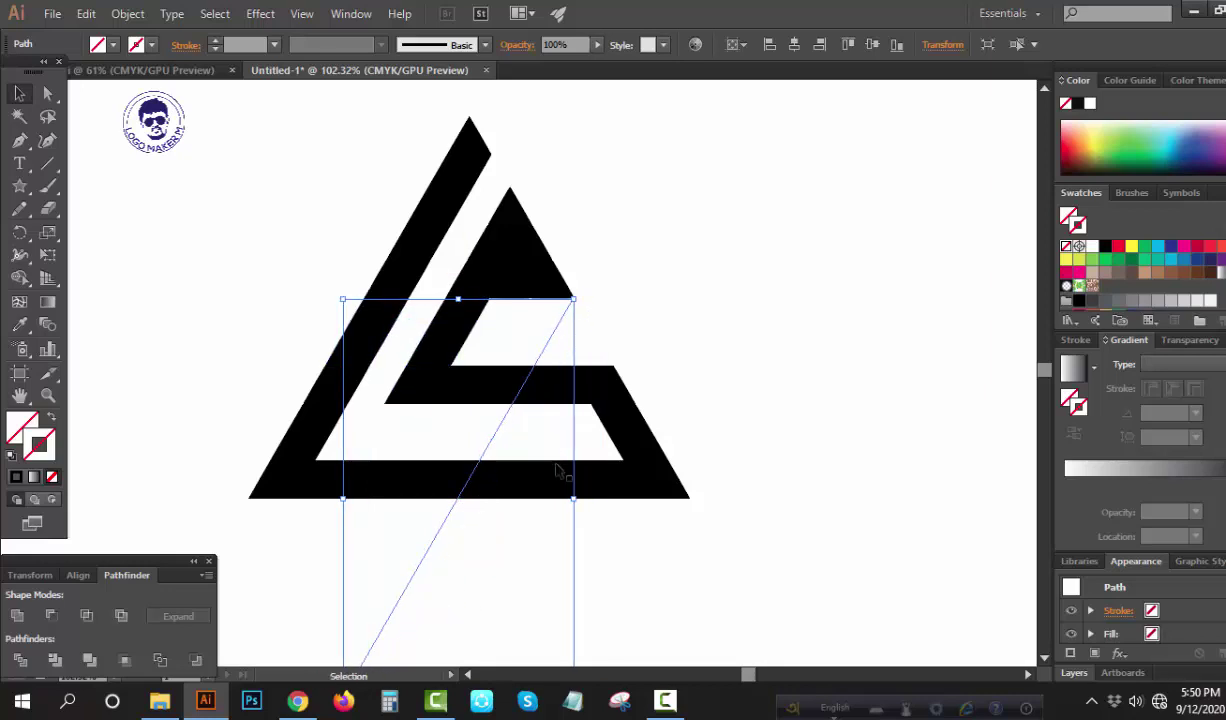
drag(557, 470, 525, 430)
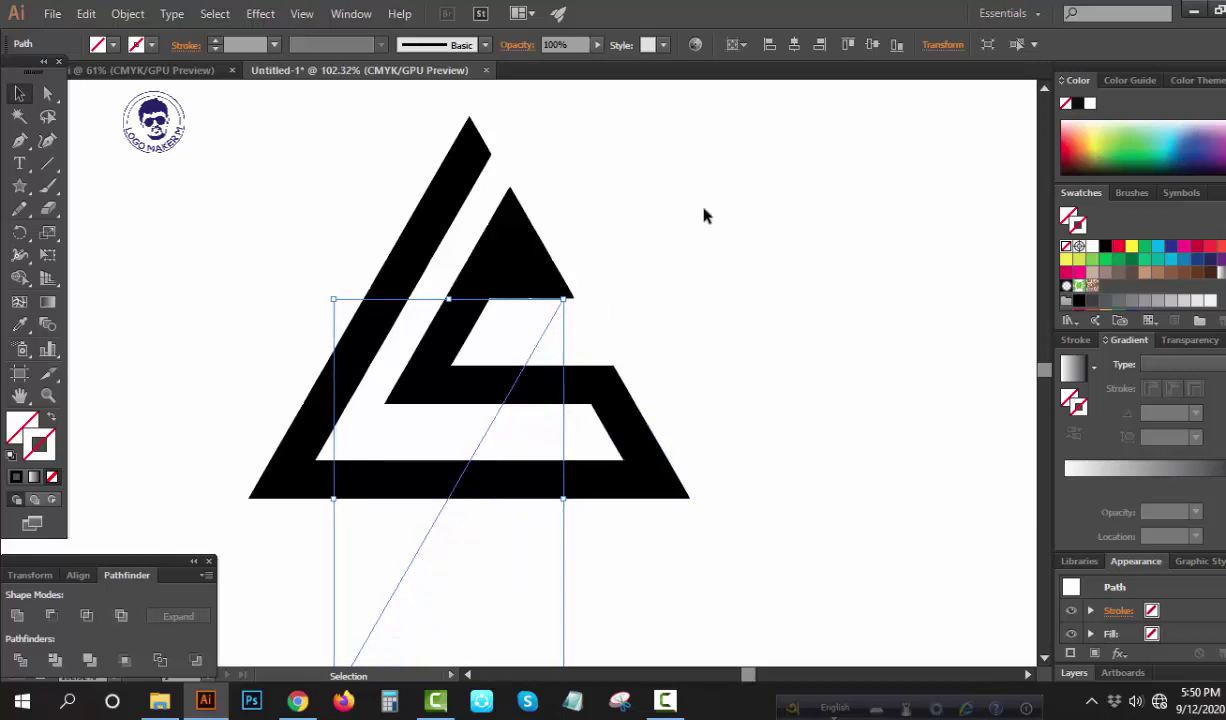
drag(704, 205, 300, 560)
Divide the logo along the cutting lines, ungroup, and delete the bottom-bar sliver.
click(20, 660)
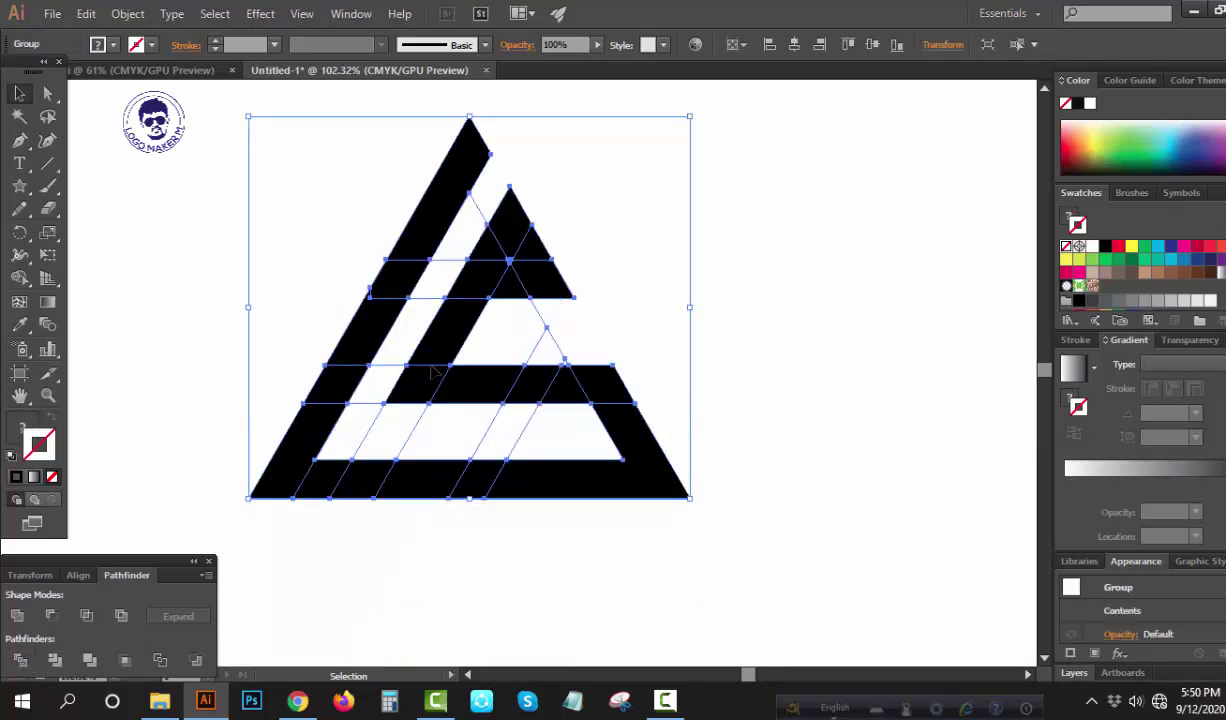
right_click(432, 362)
click(492, 473)
click(557, 557)
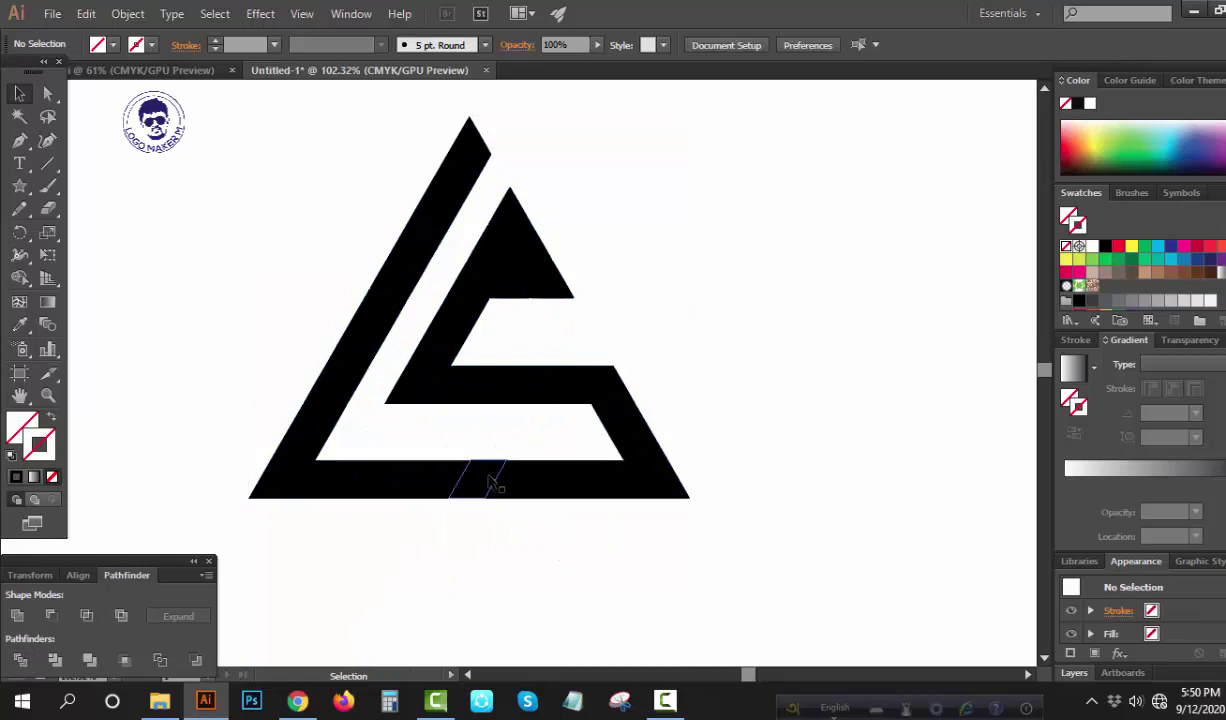
click(478, 485)
key(Delete)
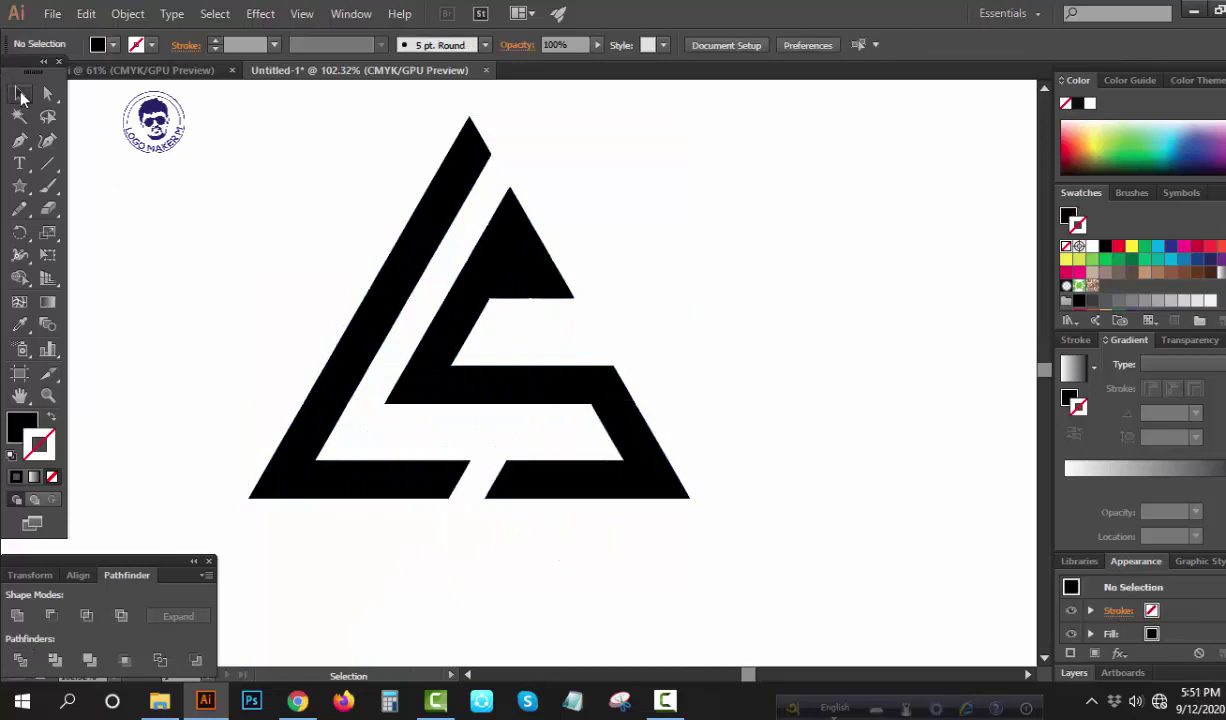
Select the white pieces with Magic Wand, then unite all logo pieces into one shape.
drag(160, 133, 866, 540)
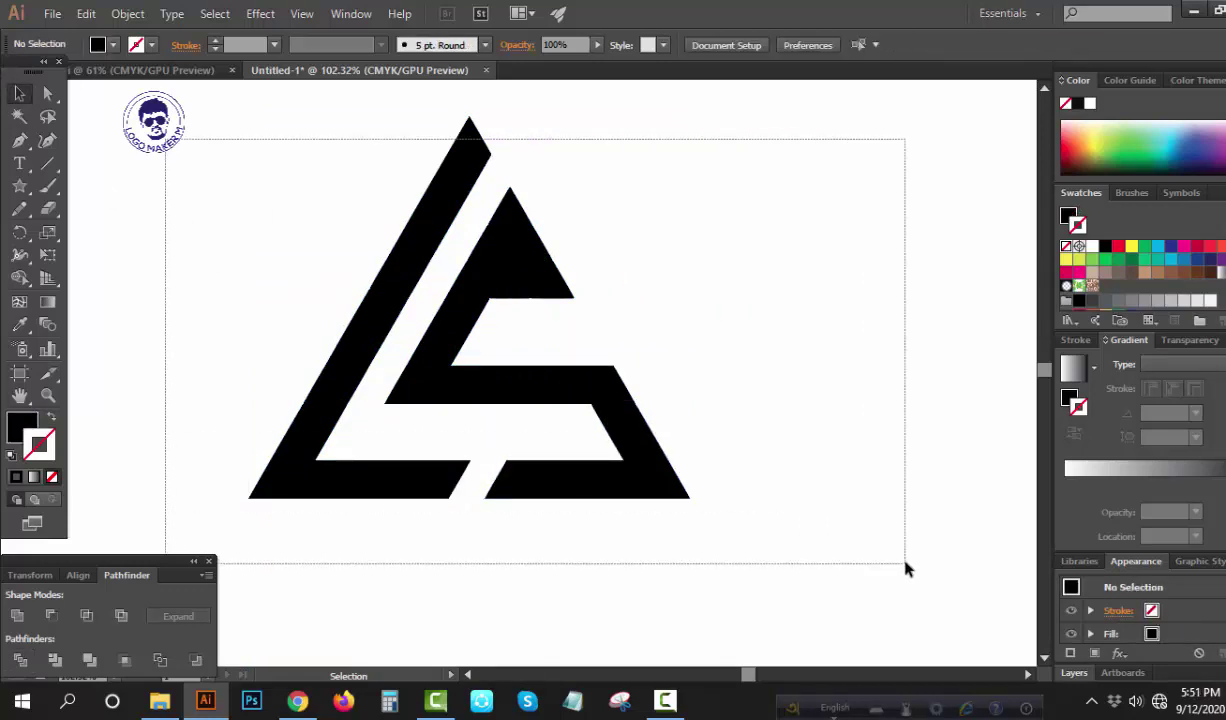
click(19, 116)
click(142, 200)
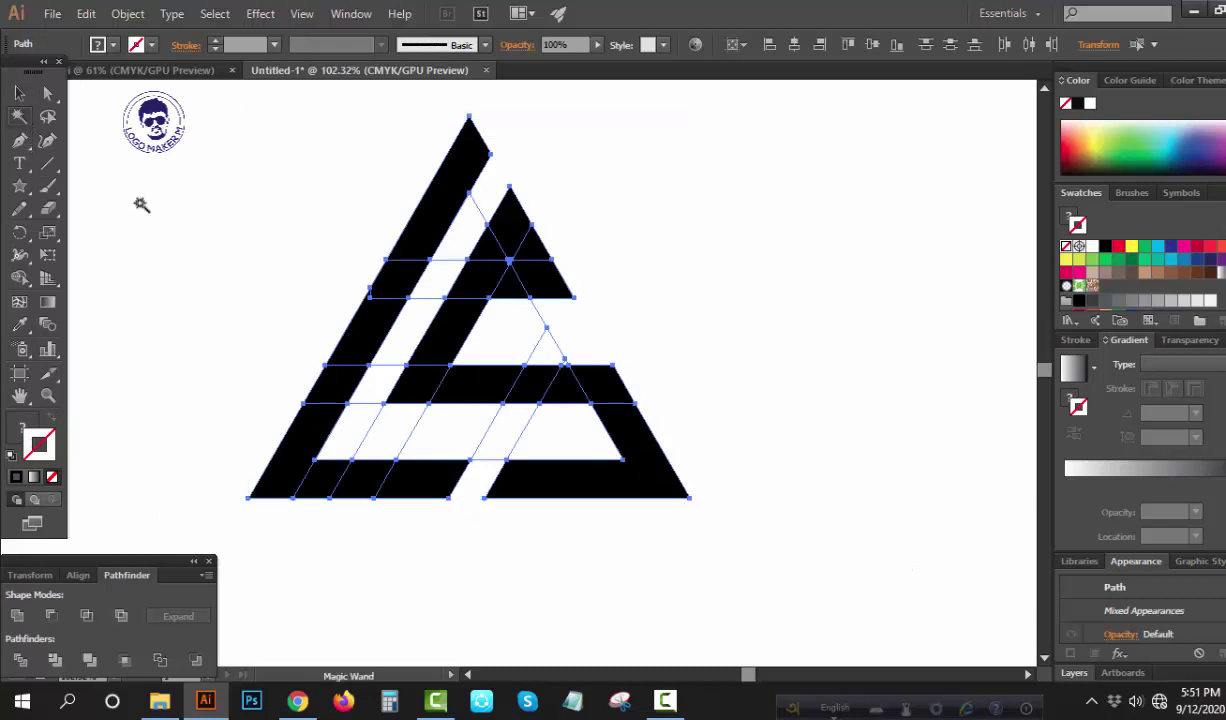
click(541, 320)
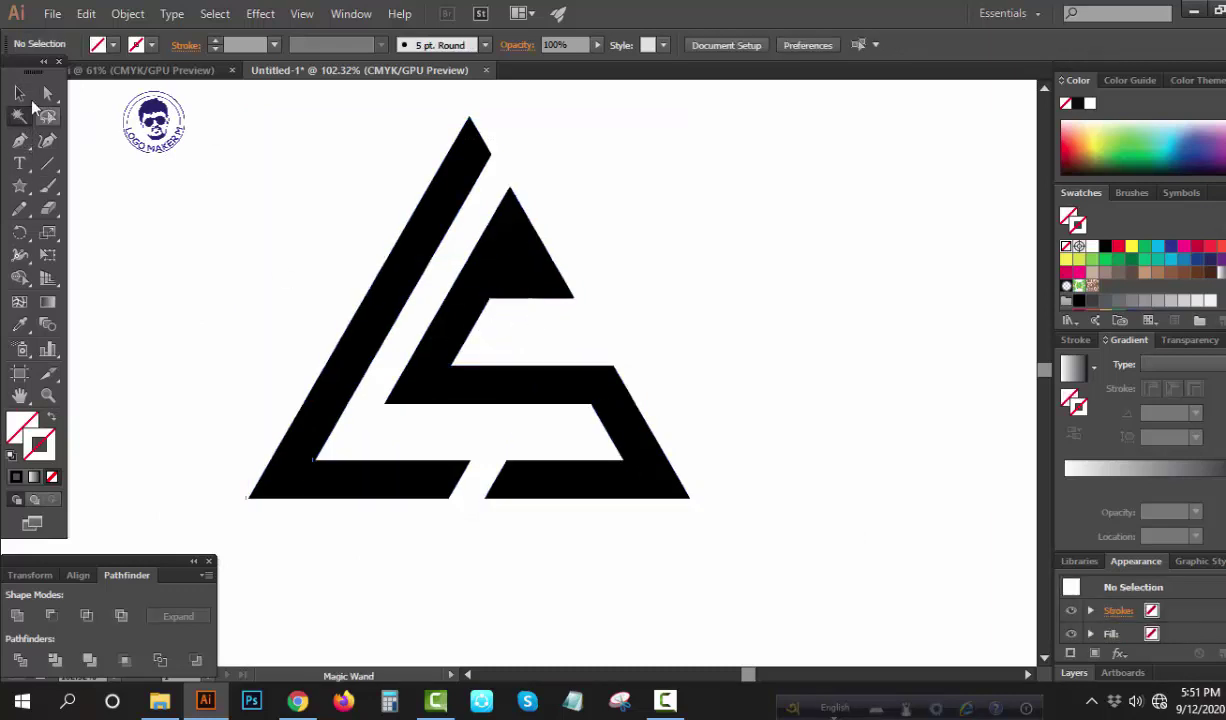
click(19, 93)
drag(145, 123, 910, 565)
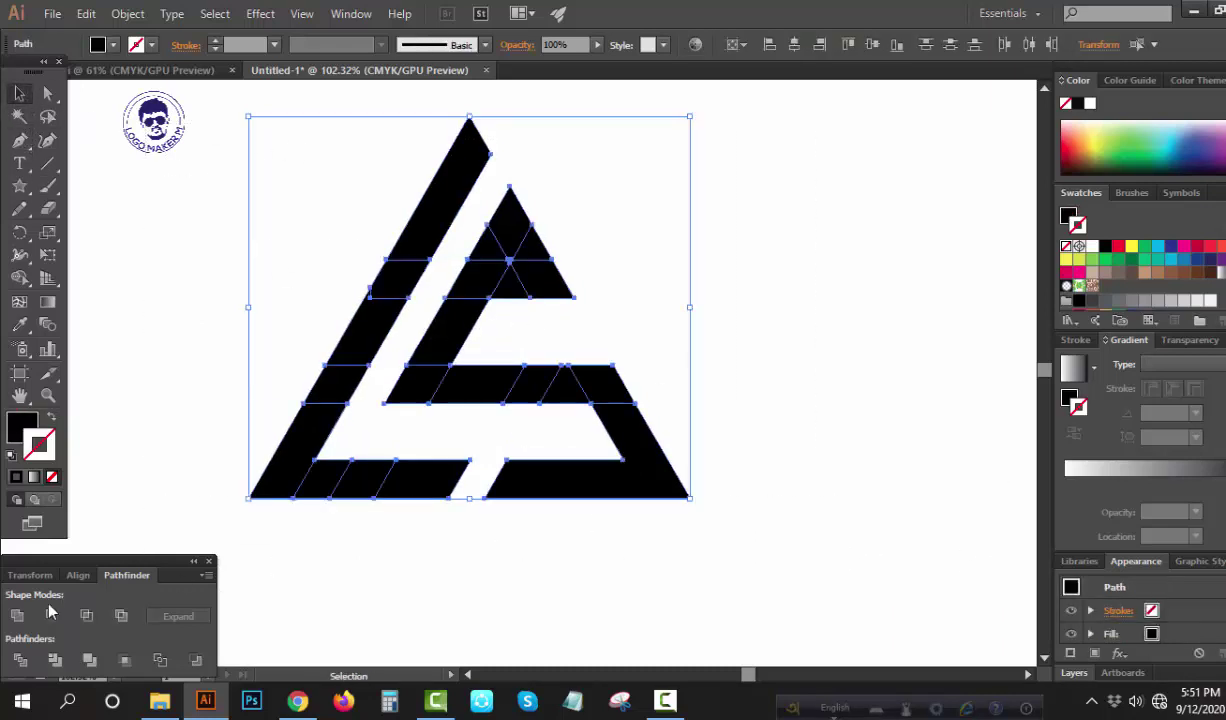
click(17, 615)
key(ctrl+shift+a)
Give the whole LS logo a 14 pt black stroke.
key(ctrl+0)
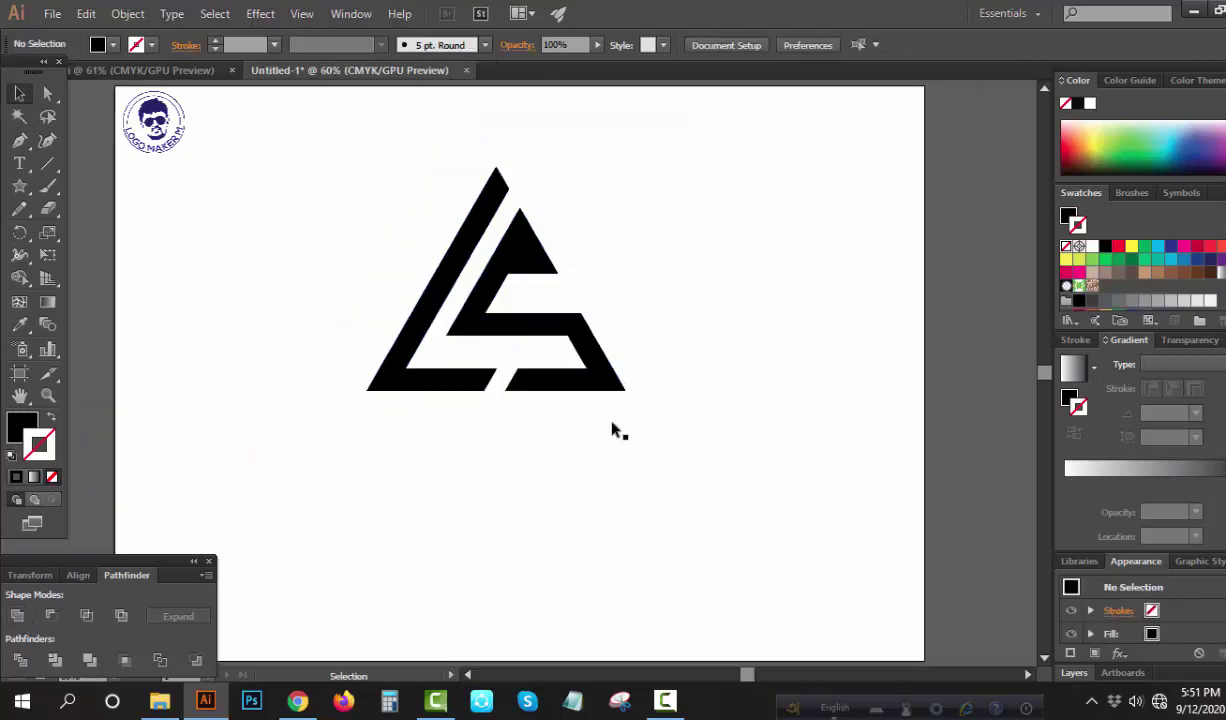
click(544, 310)
click(704, 292)
drag(427, 215, 747, 432)
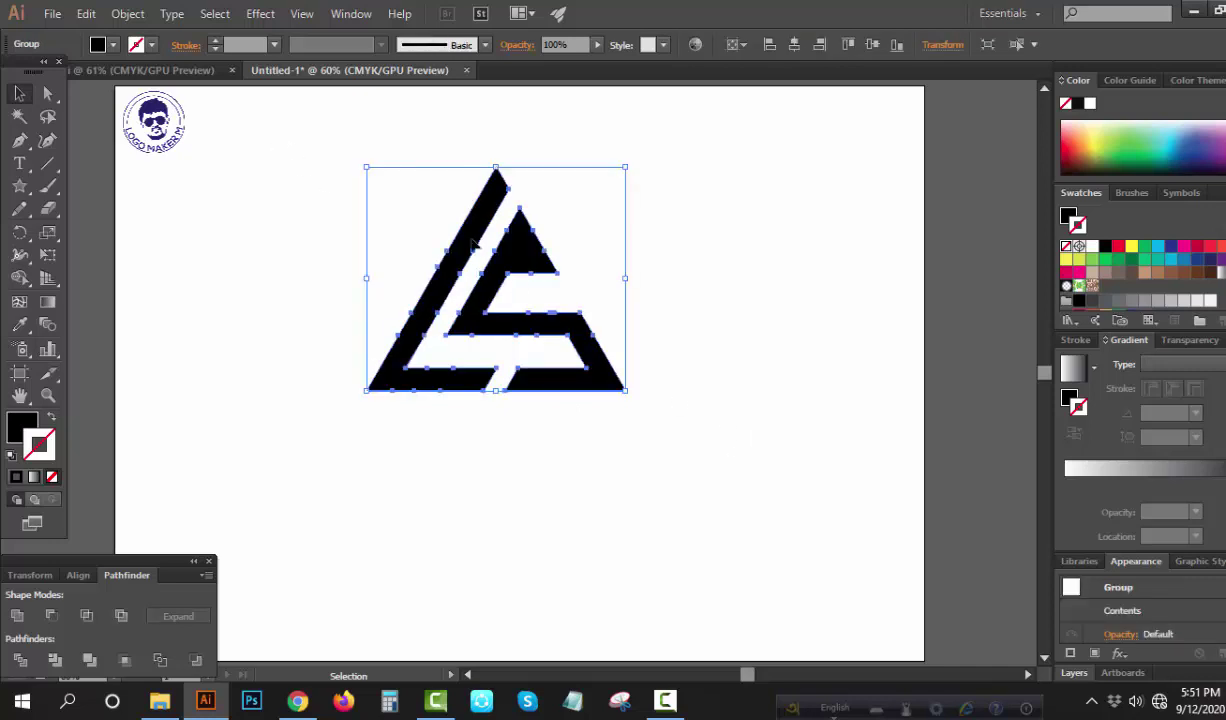
click(252, 44)
key(Up)
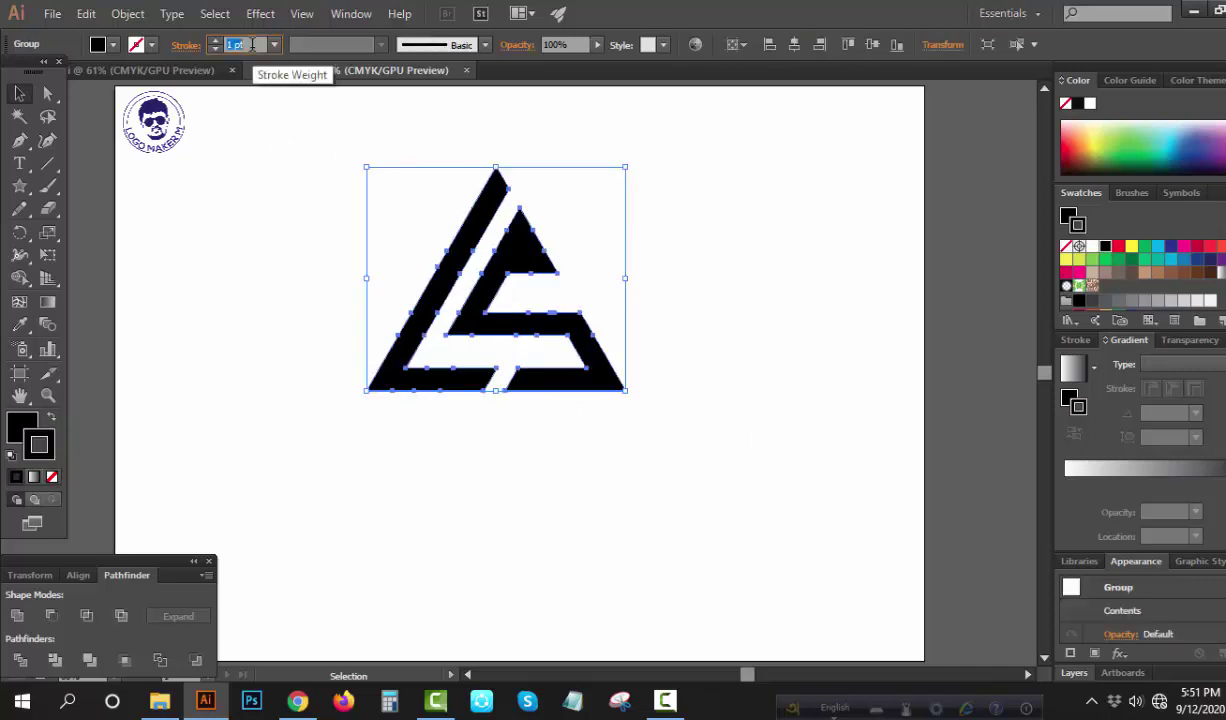
key(Up)
key(Up)
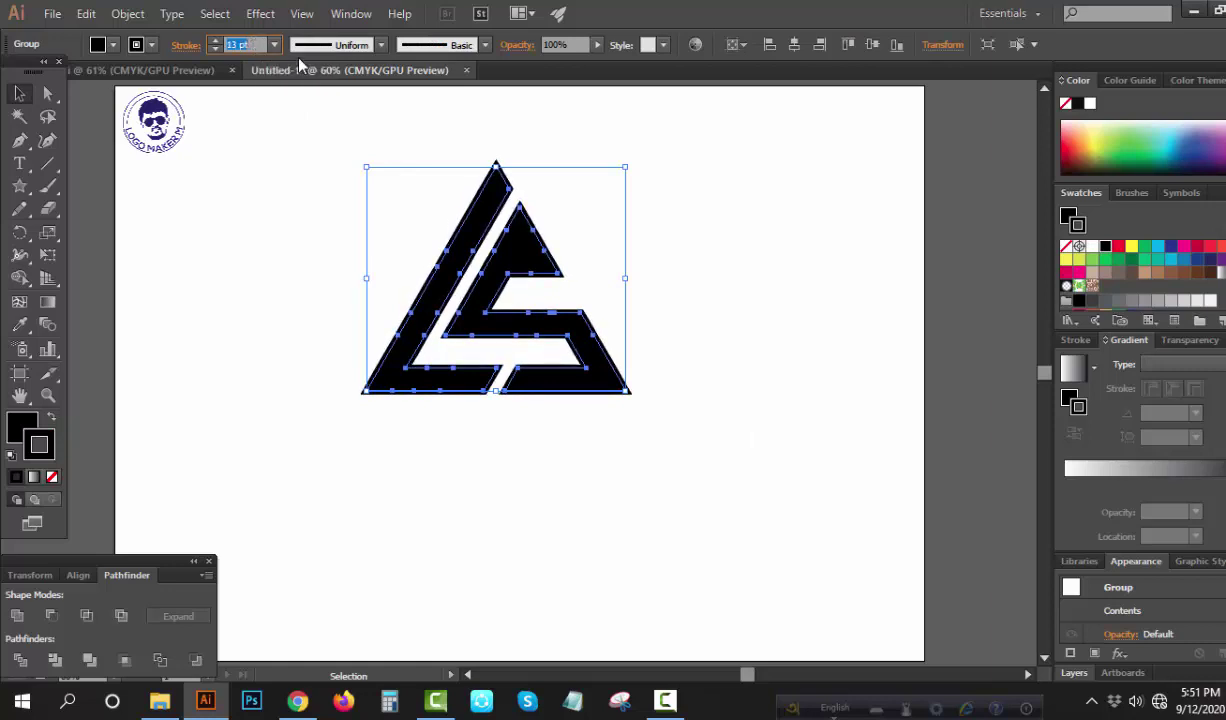
key(Up)
Expand the stroke, unite it with the fill, and scale the logo down.
click(127, 13)
click(158, 213)
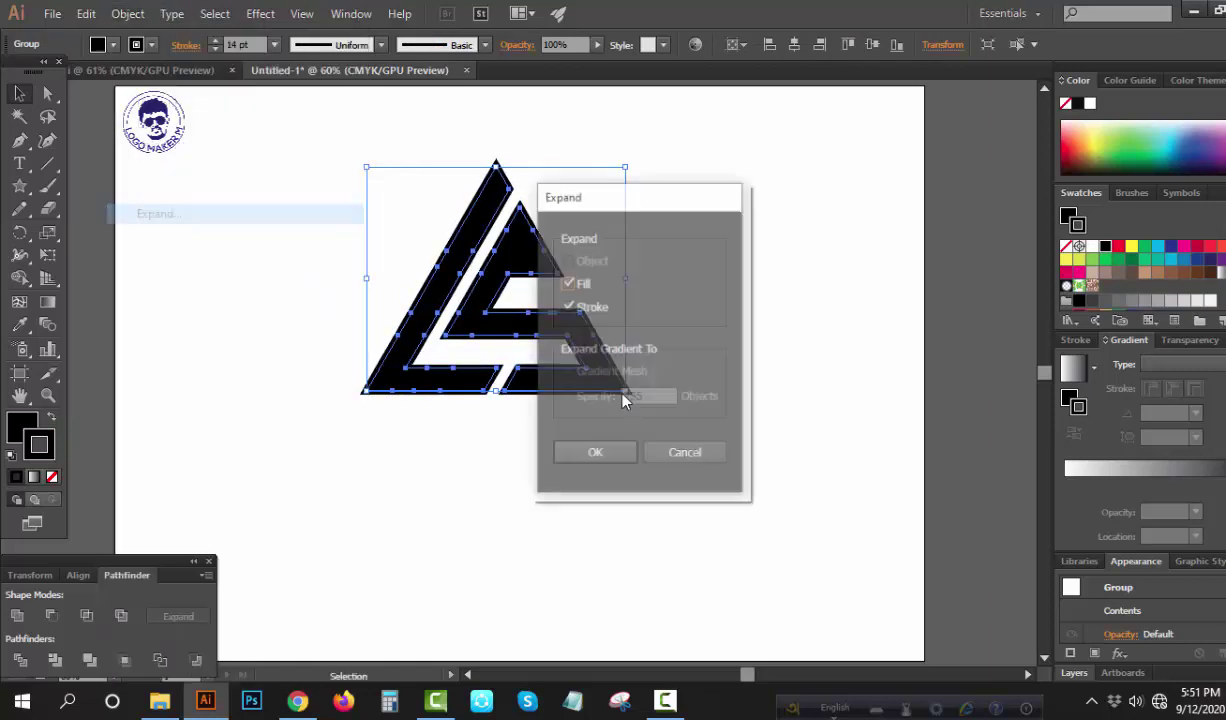
click(585, 451)
click(17, 615)
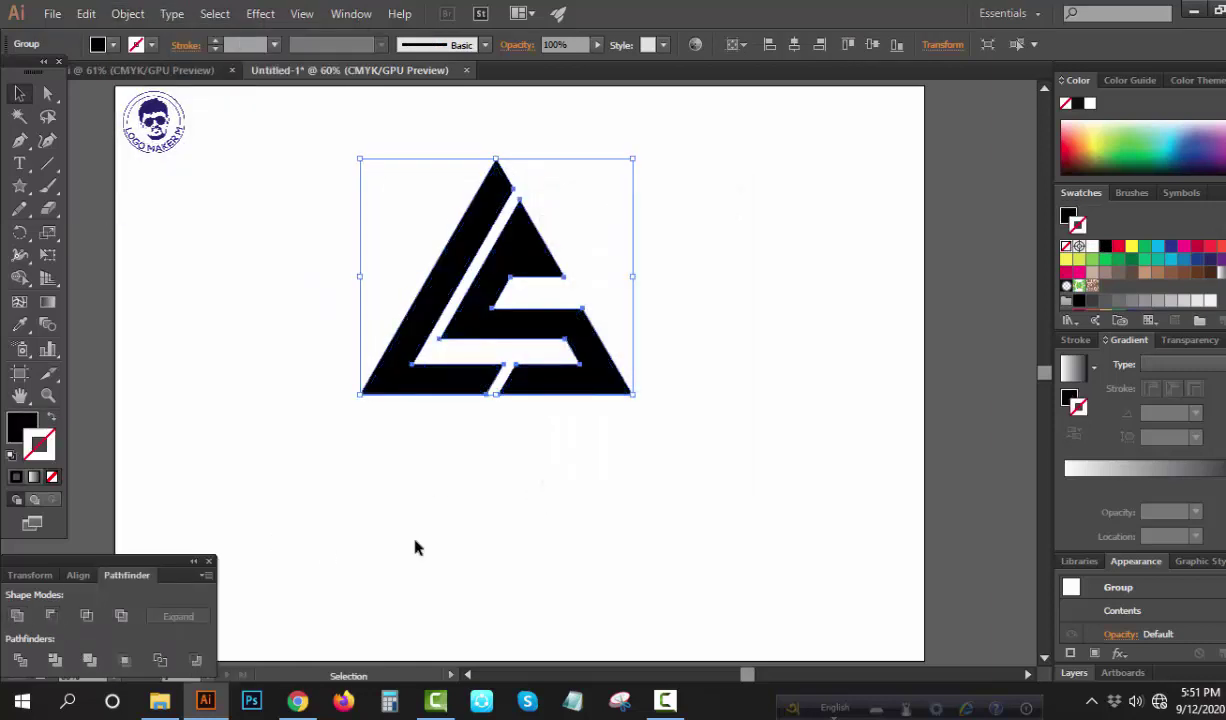
click(511, 469)
click(590, 345)
drag(633, 276, 581, 278)
Type 'logo name' below the LS mark, then enlarge it and move it under the logo.
click(668, 350)
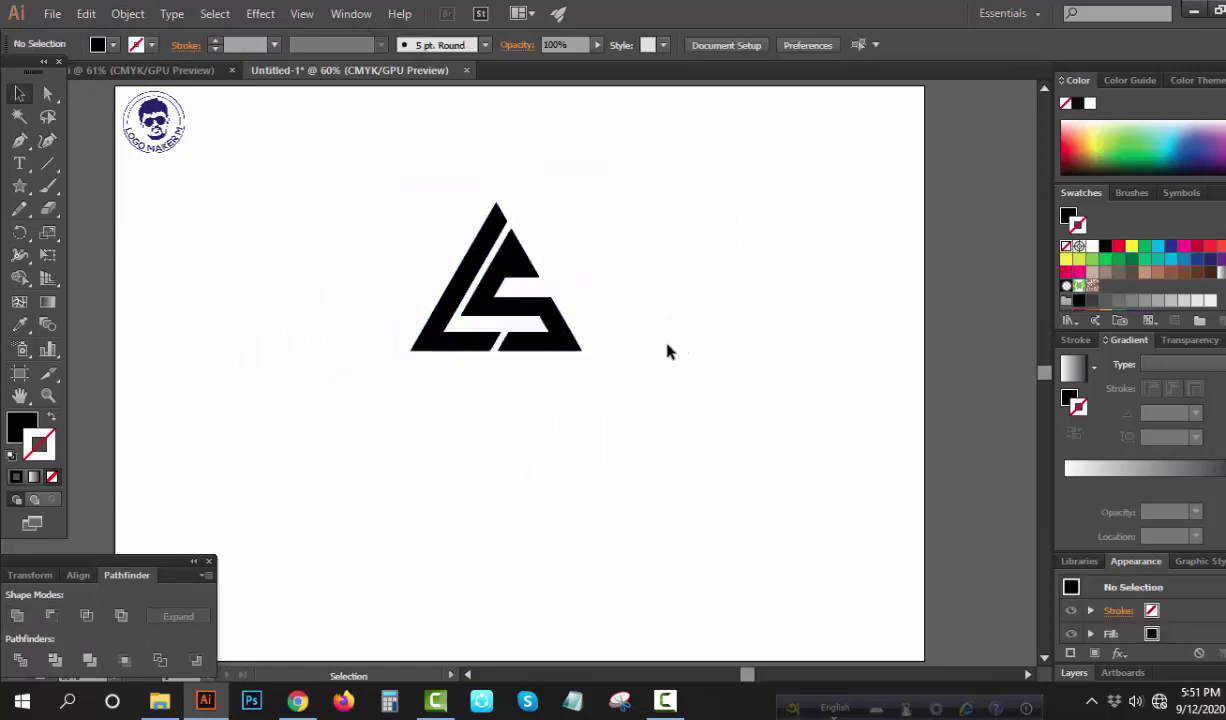
click(19, 163)
click(416, 394)
text(logo name)
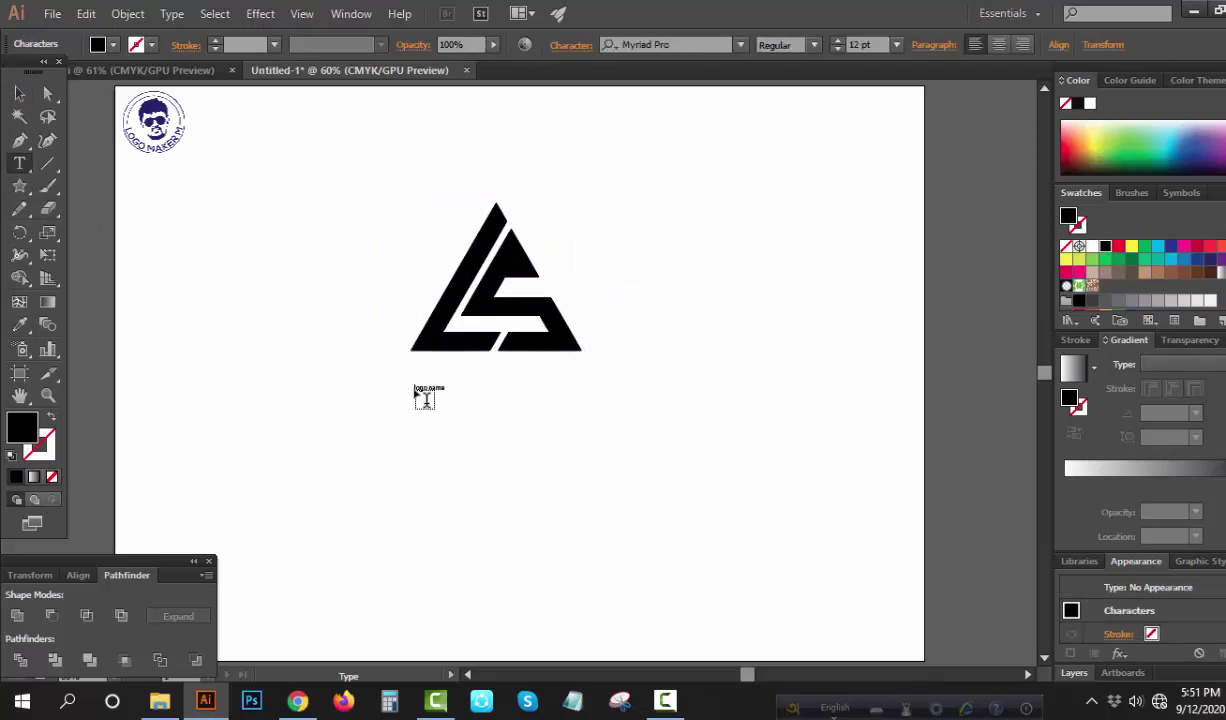
click(19, 93)
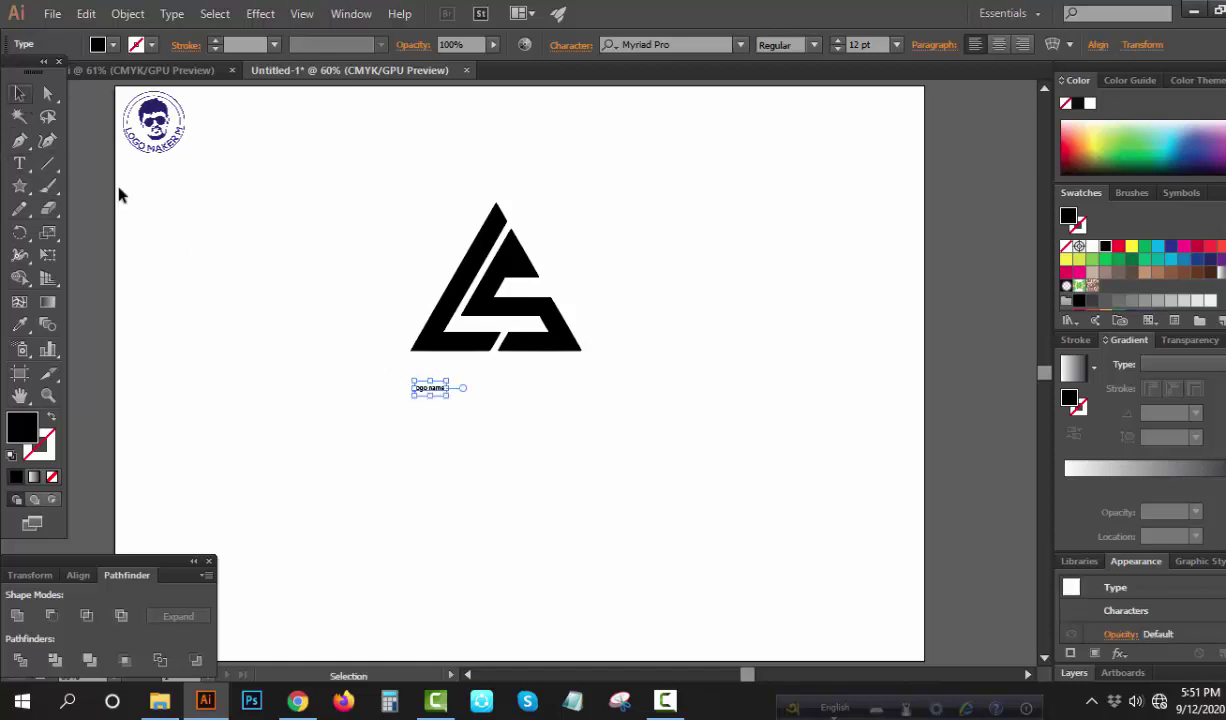
drag(448, 397, 615, 432)
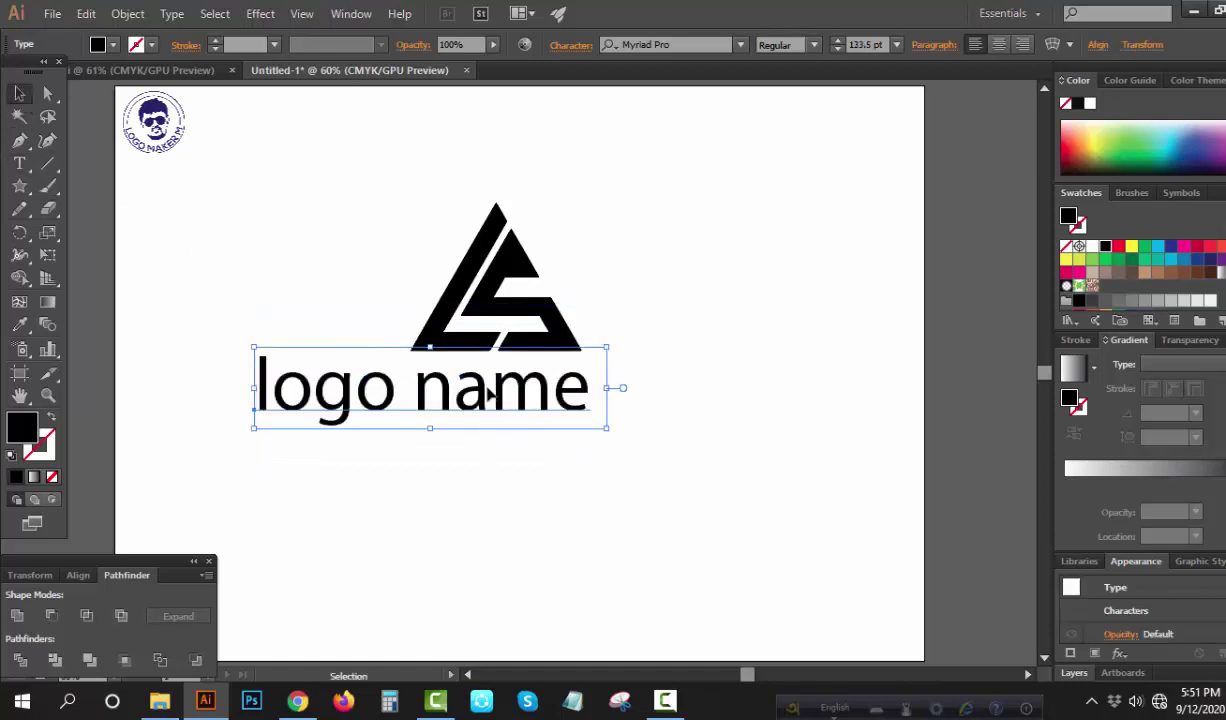
drag(493, 397, 576, 403)
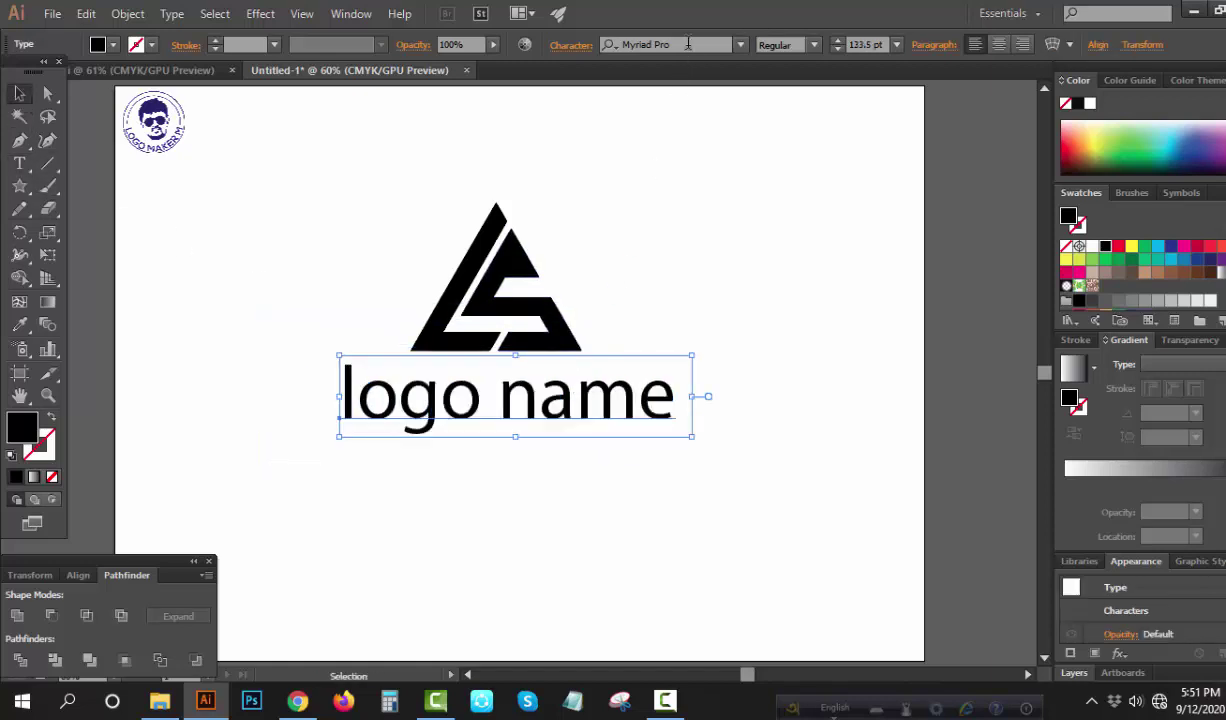
Make the text uppercase, set it in MicroSquare Bold, and resize it to 93.52 pt beneath the mark.
click(173, 14)
mouse_move(218, 302)
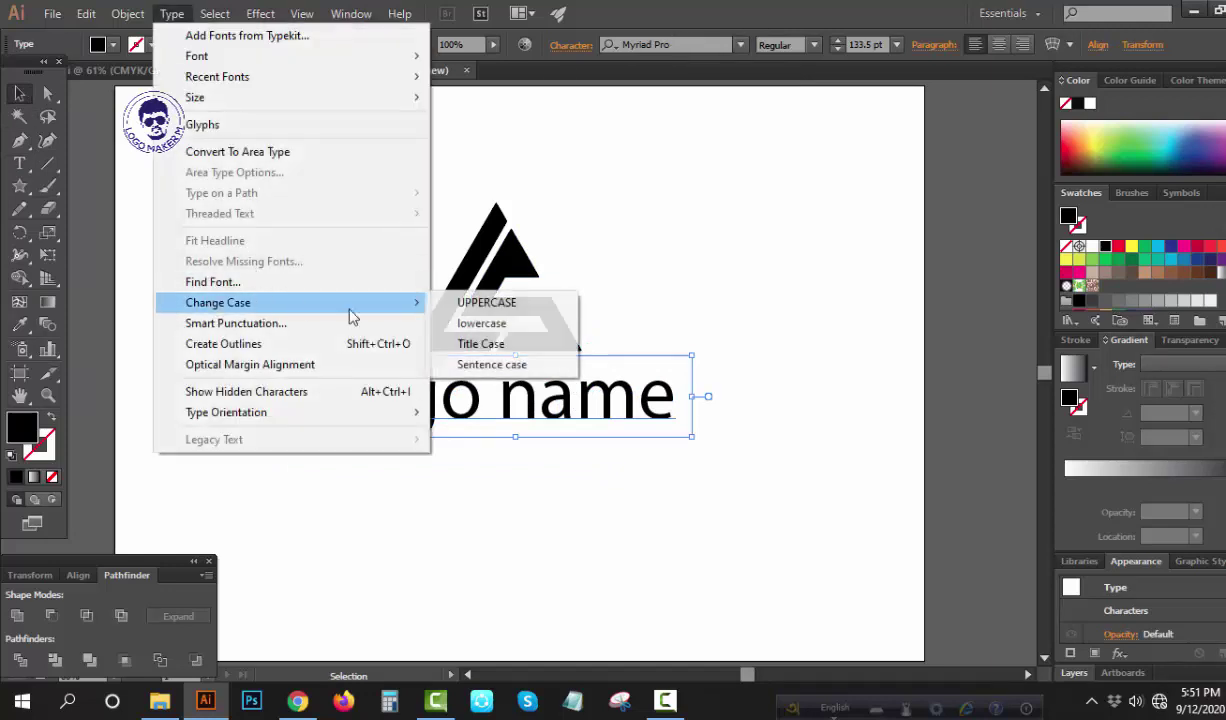
click(485, 302)
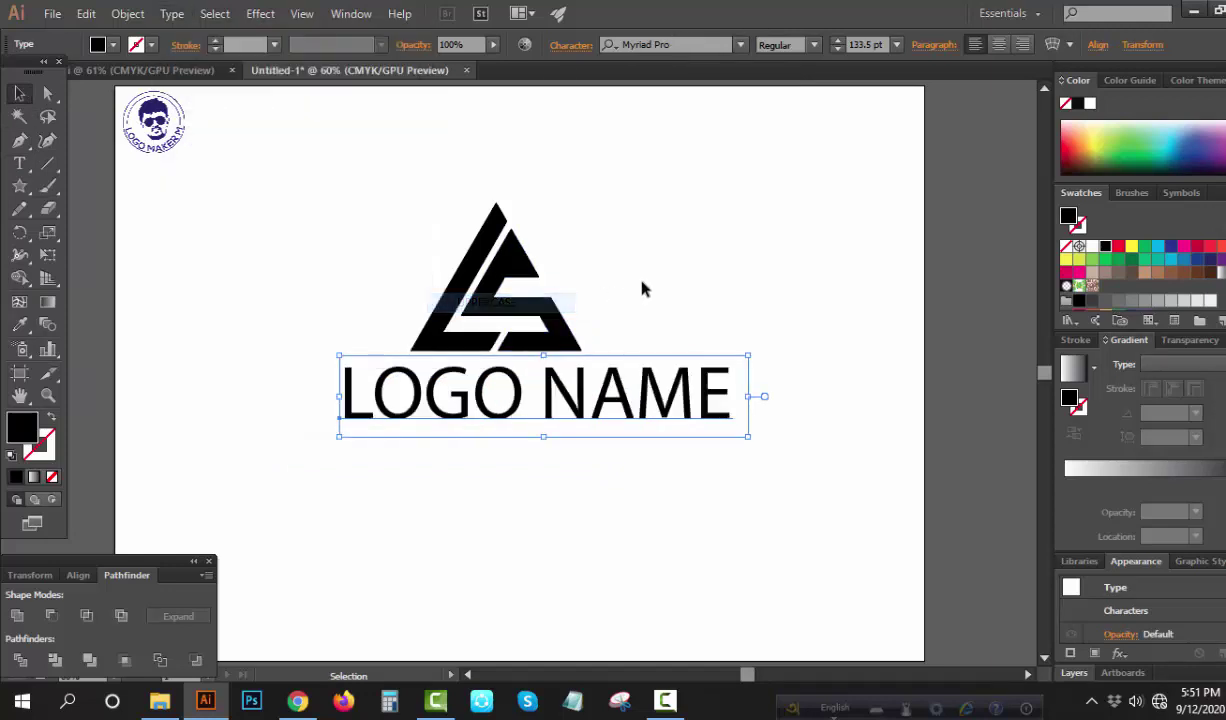
click(655, 45)
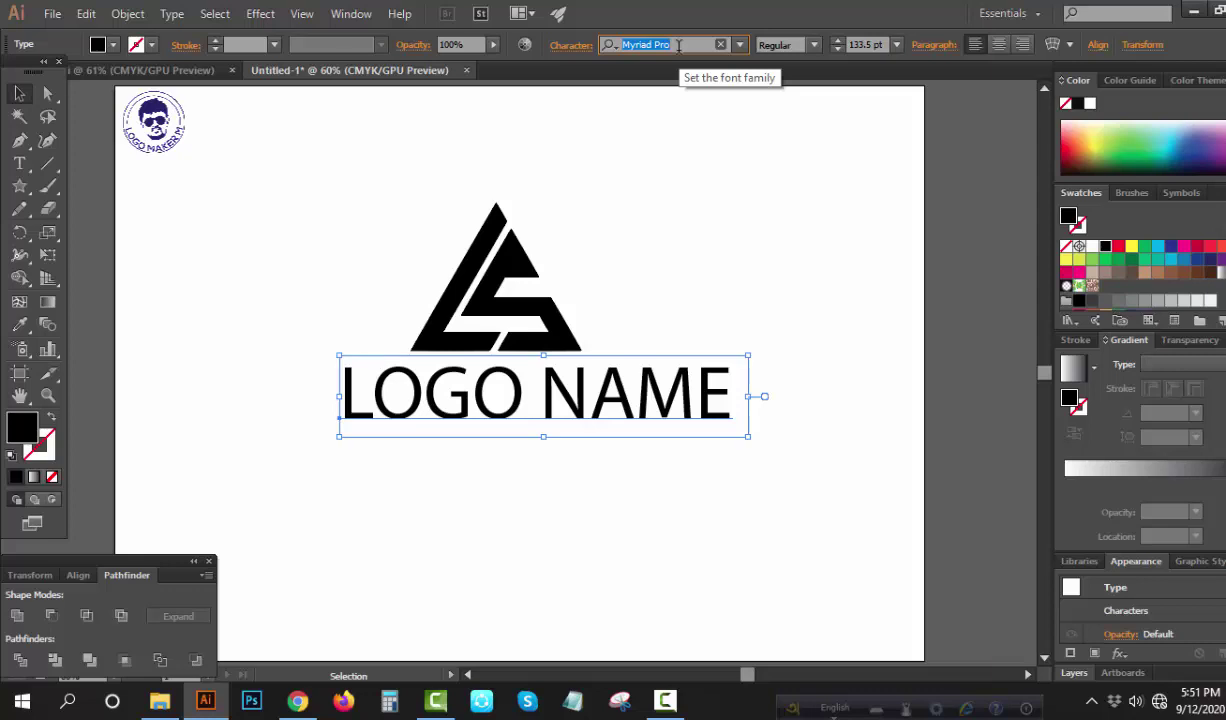
text(mi)
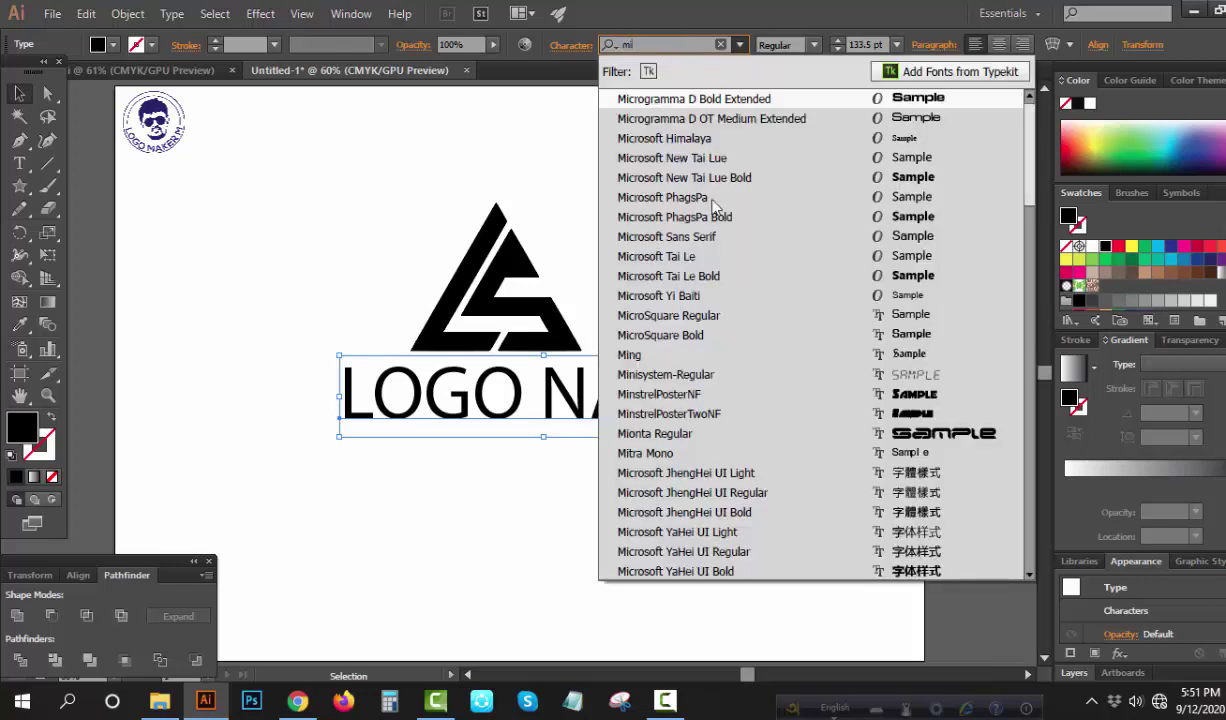
click(708, 336)
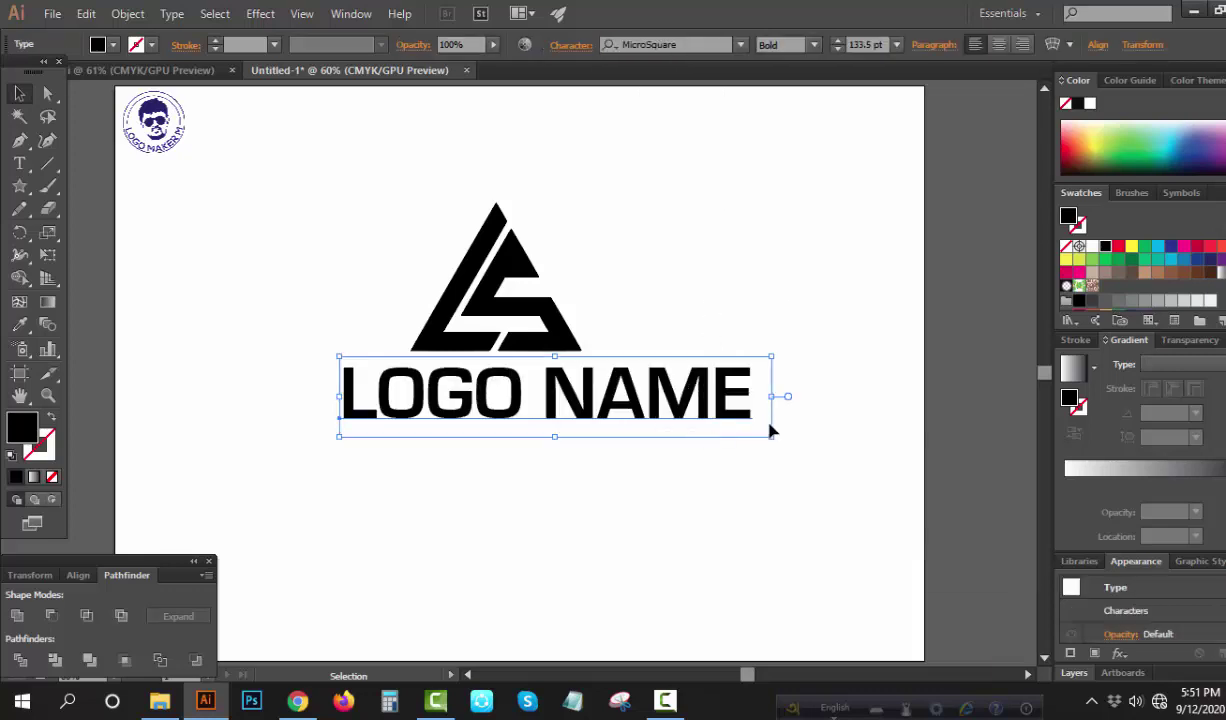
drag(772, 400, 605, 390)
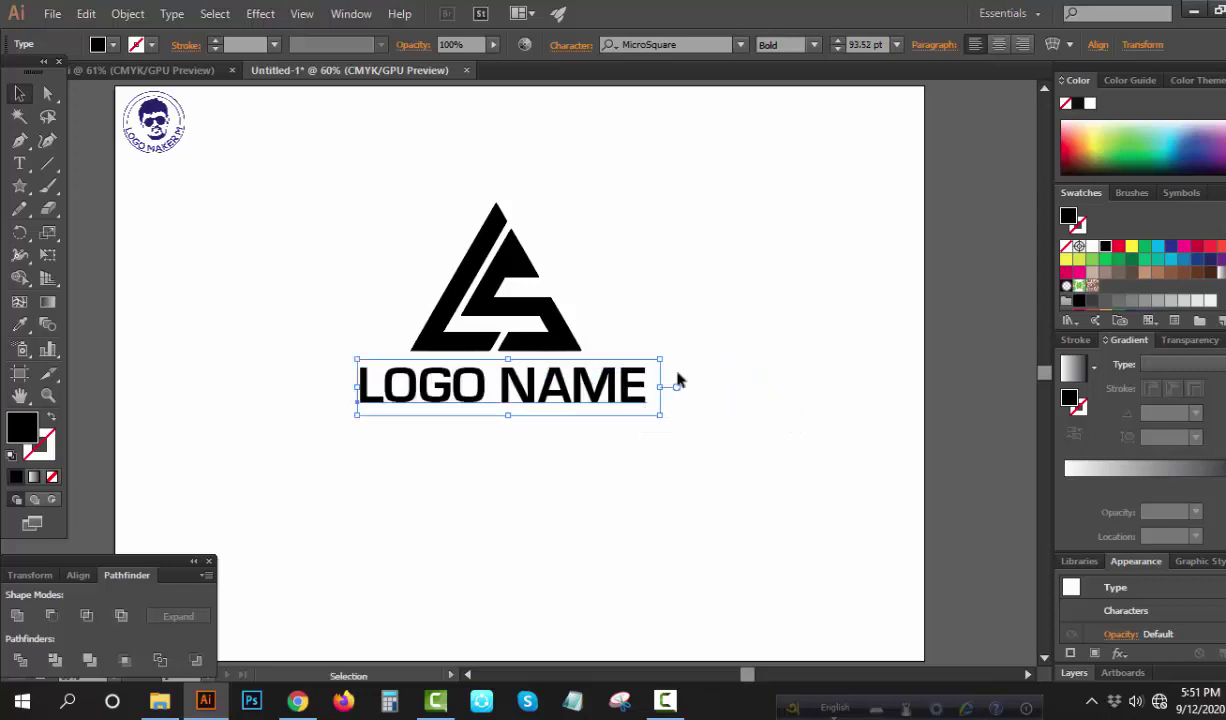
right_click(668, 276)
Group LOGO NAME with the LS mark, centre the group on the artboard and enlarge it.
click(785, 408)
key(ctrl+a)
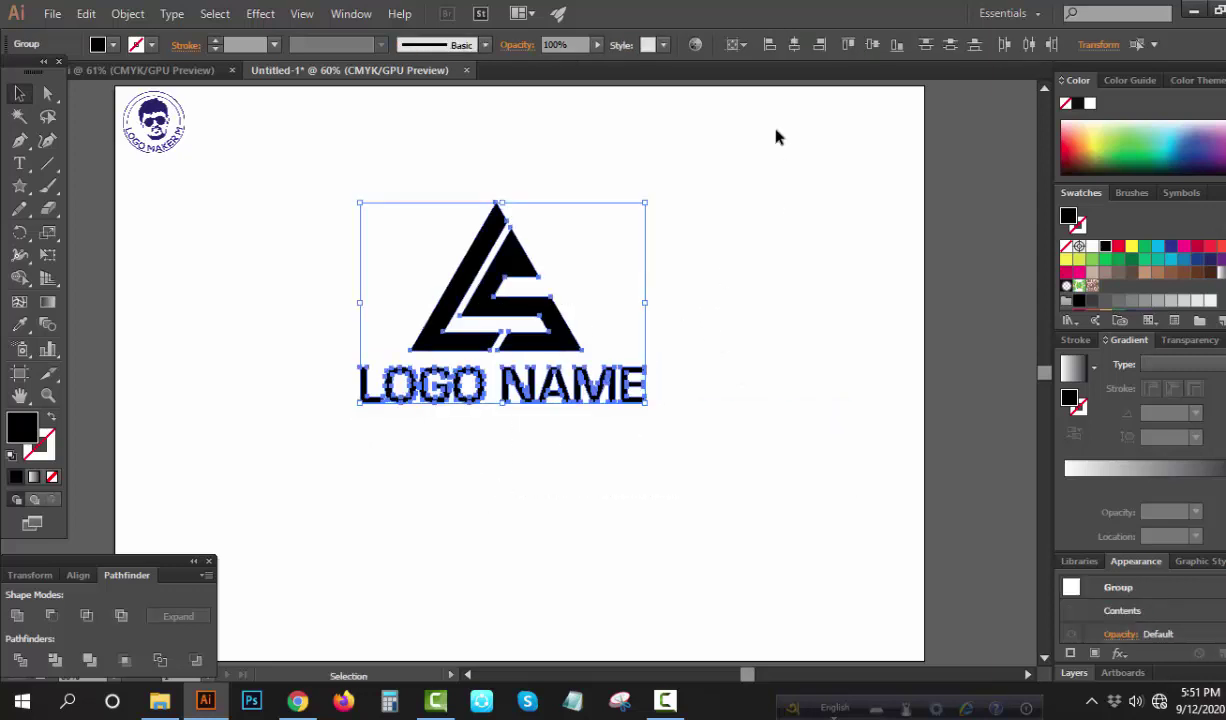
click(800, 52)
click(690, 361)
key(ctrl+a)
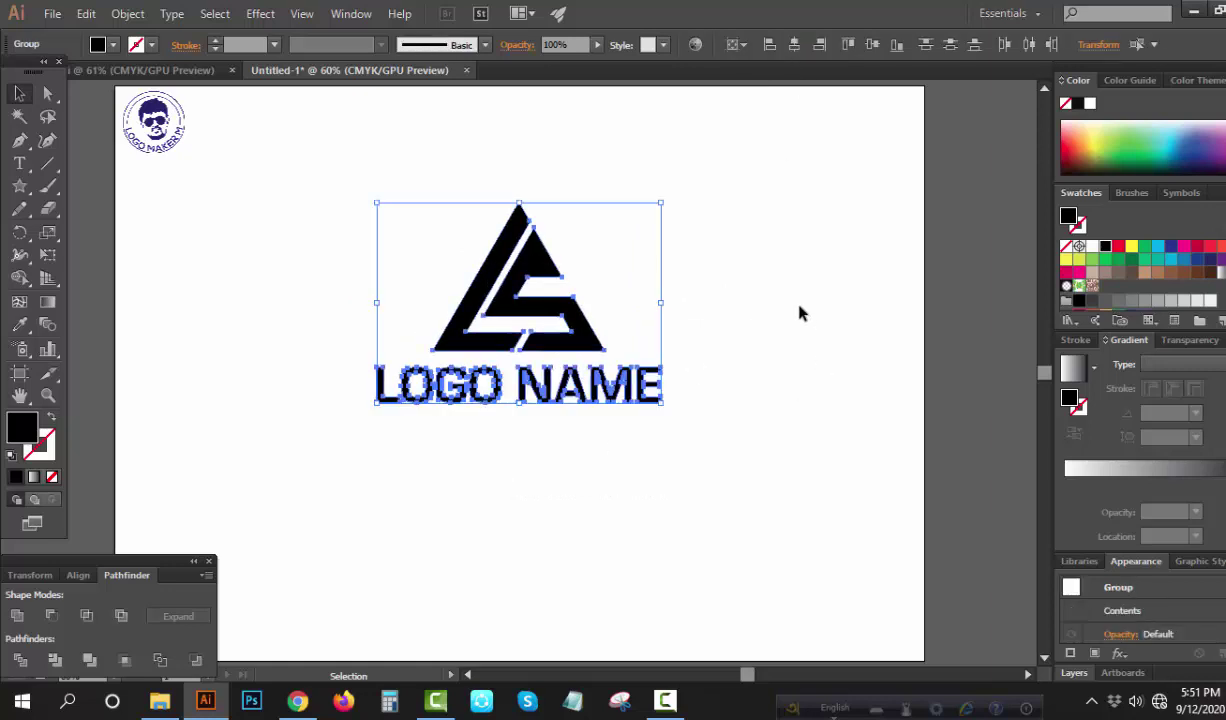
right_click(800, 308)
click(850, 395)
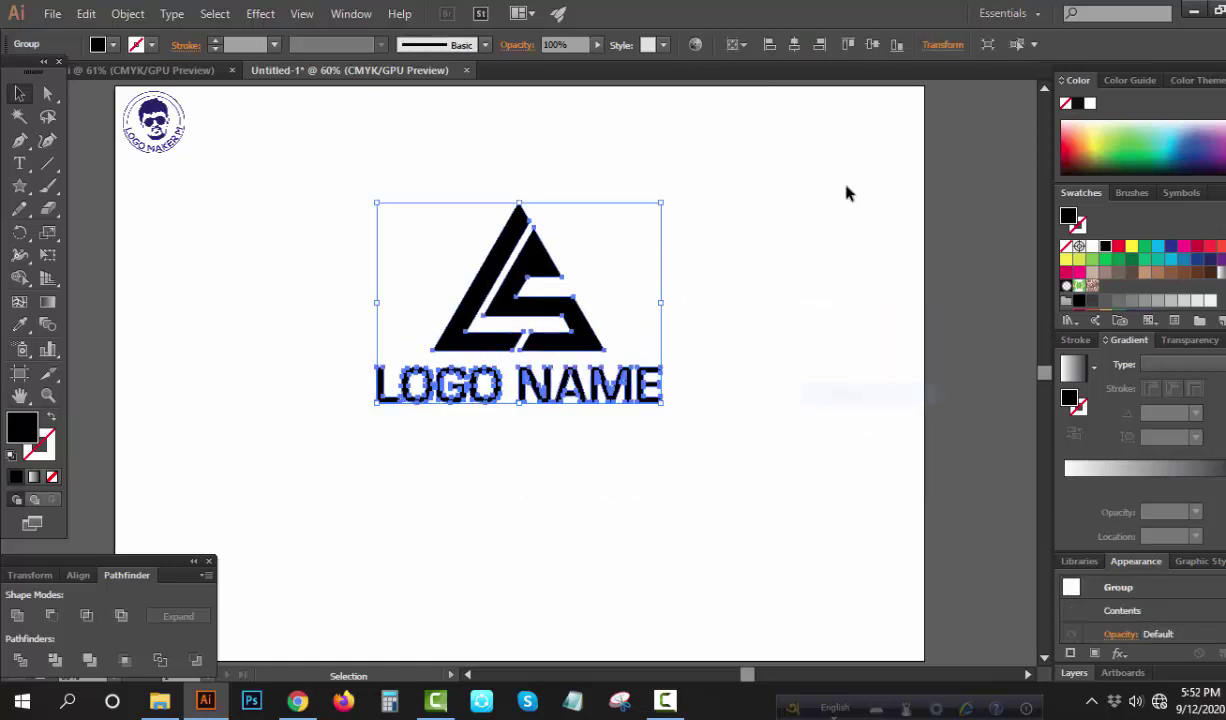
click(871, 45)
drag(664, 471, 715, 532)
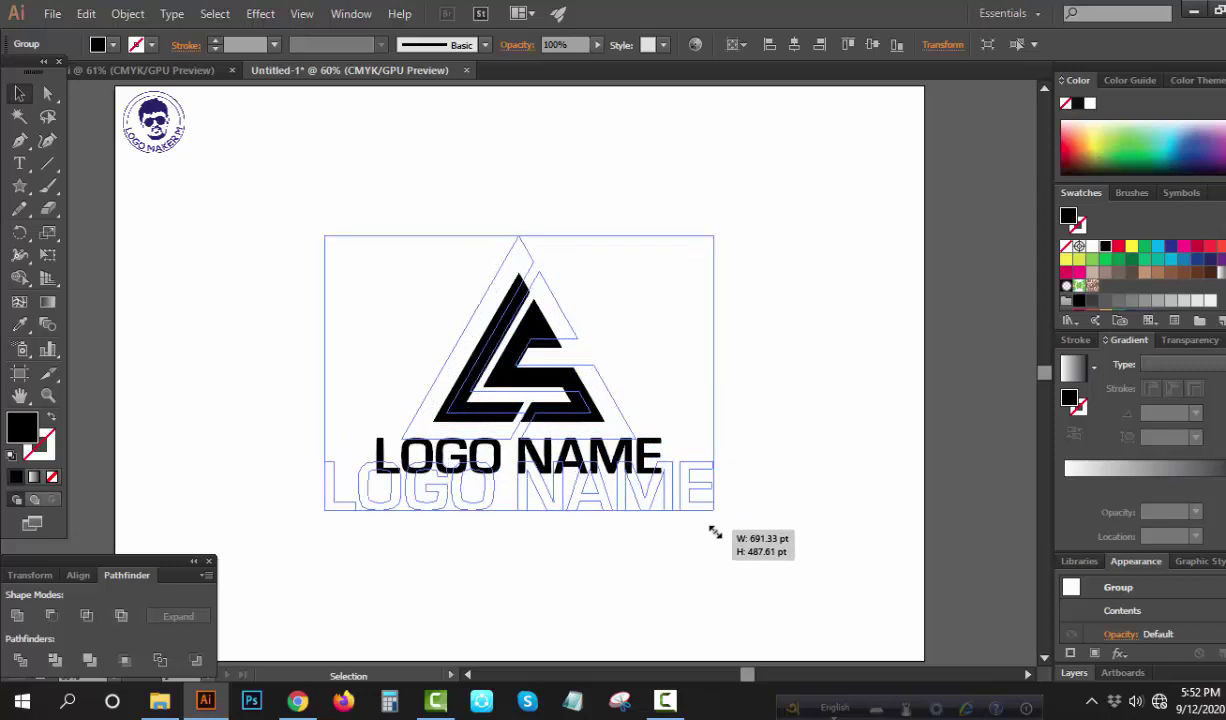
click(808, 500)
Fill the L and LOGO letters crimson and the S and NAME letters dark grey.
click(50, 94)
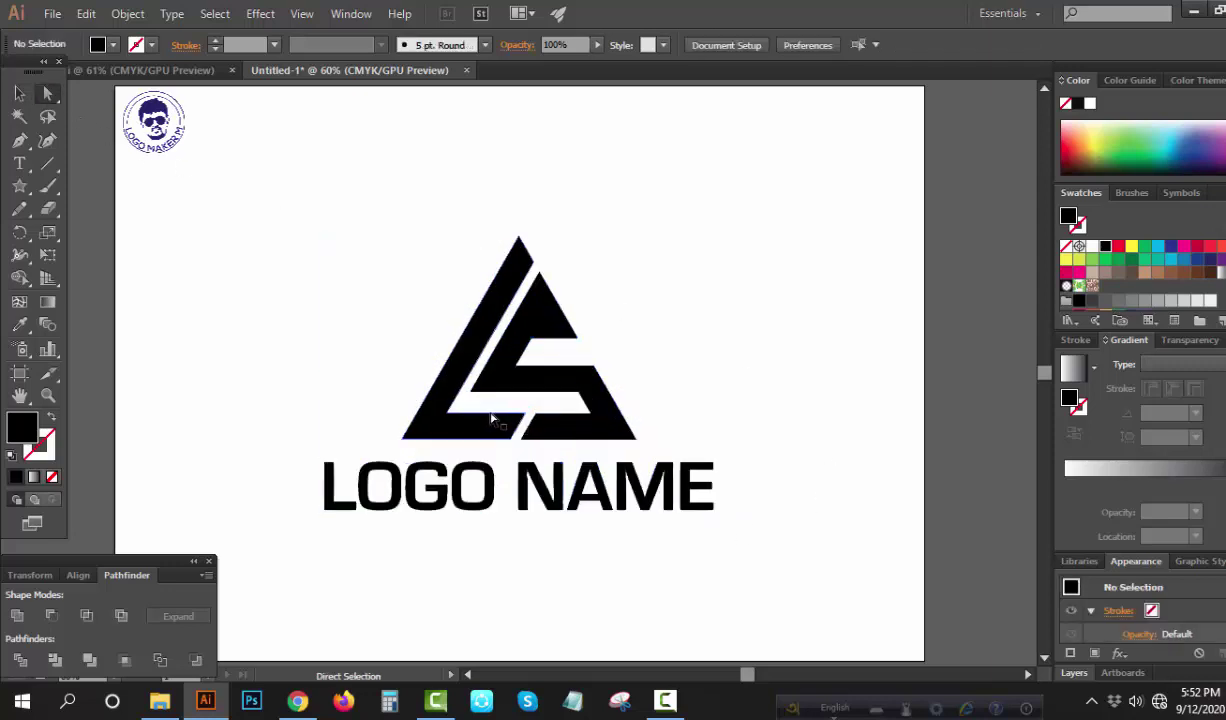
click(452, 409)
drag(260, 492, 493, 534)
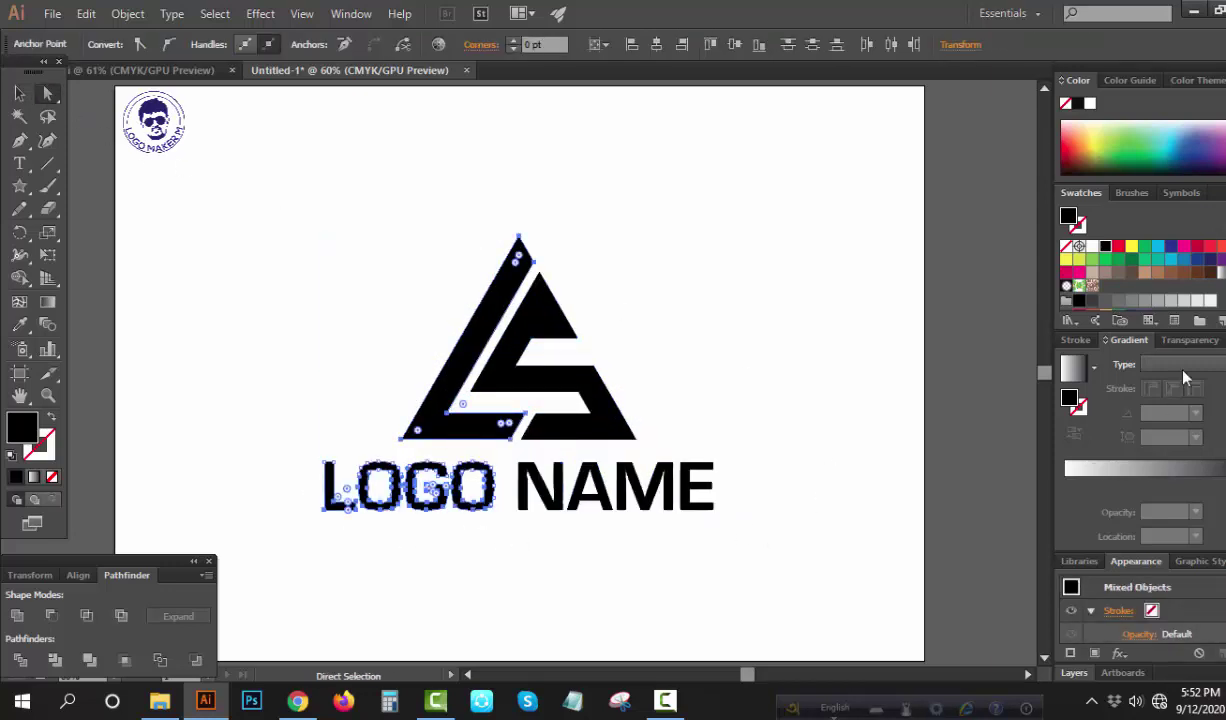
click(1197, 246)
drag(808, 416, 575, 552)
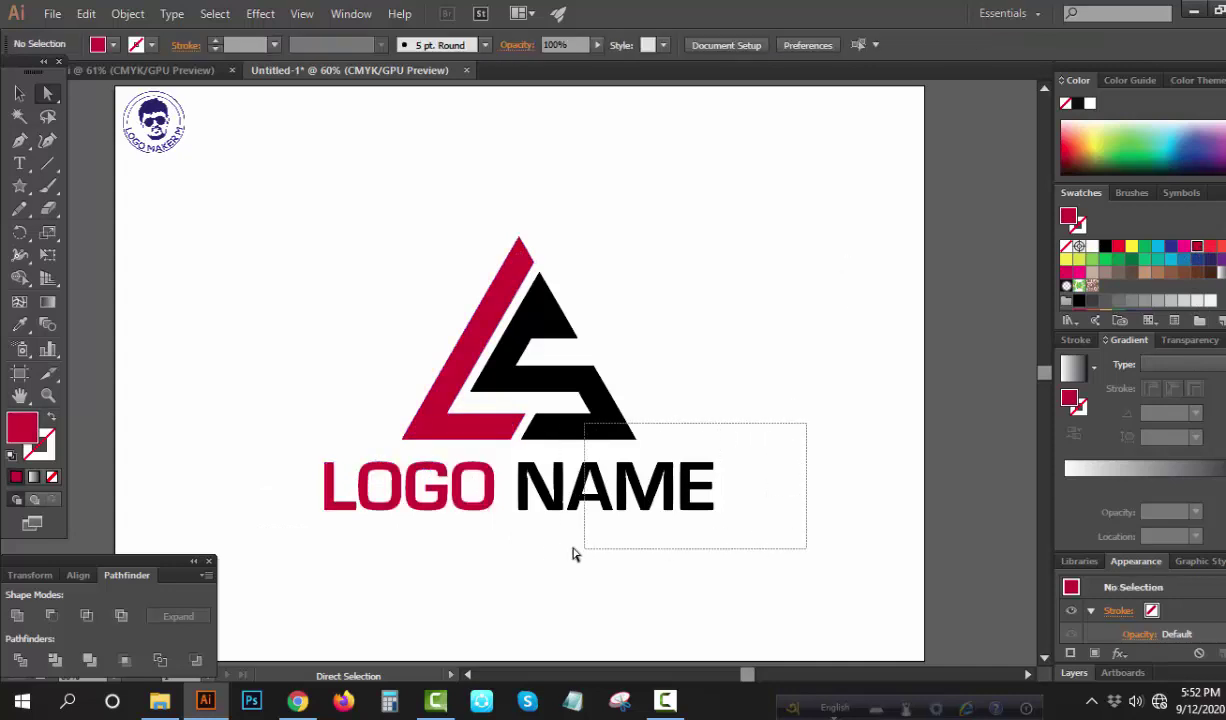
click(1092, 300)
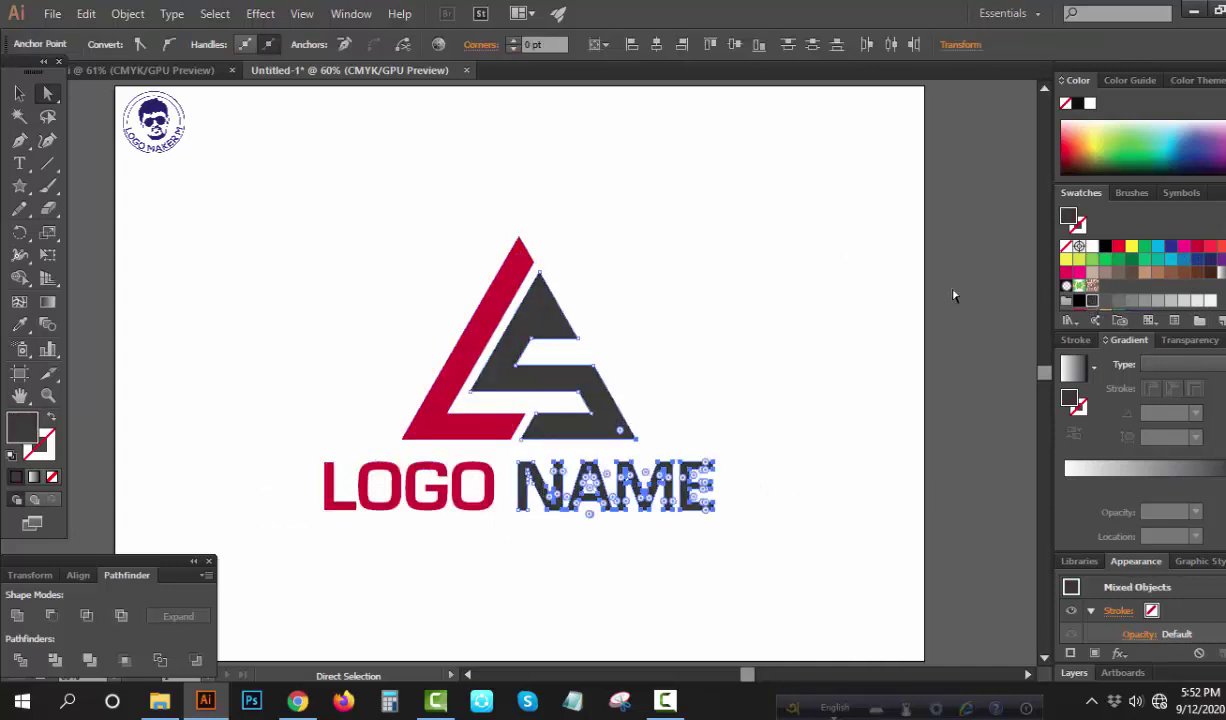
click(830, 281)
Shrink the whole logo and move it higher on the artboard.
click(19, 93)
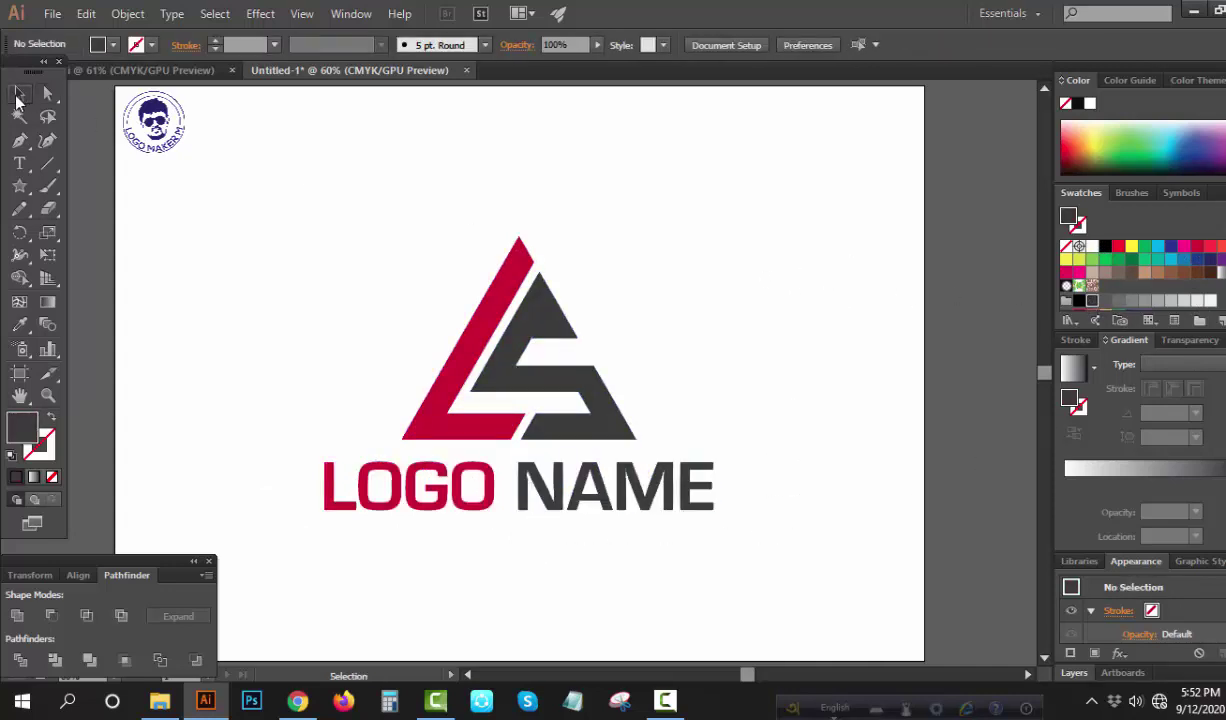
click(572, 388)
click(547, 320)
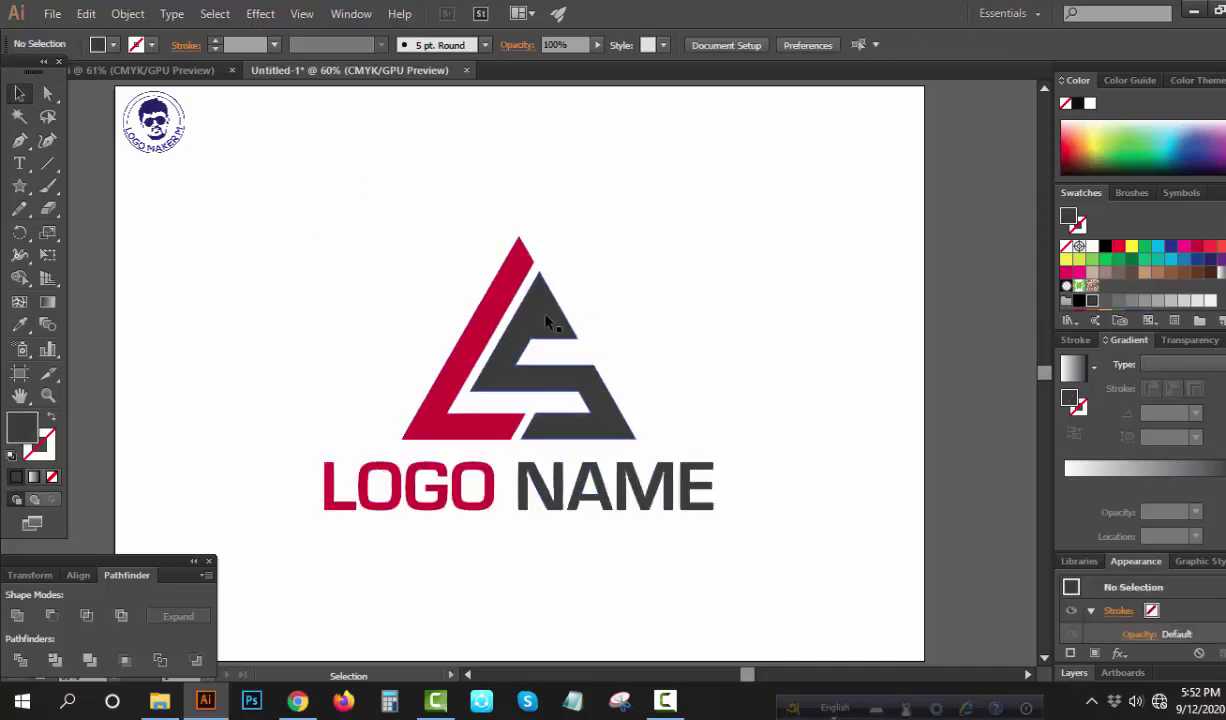
click(700, 301)
mouse_move(713, 373)
mouse_down()
mouse_move(653, 281)
mouse_move(588, 501)
mouse_up()
Place a copy of the logo below and draw a rectangle across the artboard's lower half.
click(772, 410)
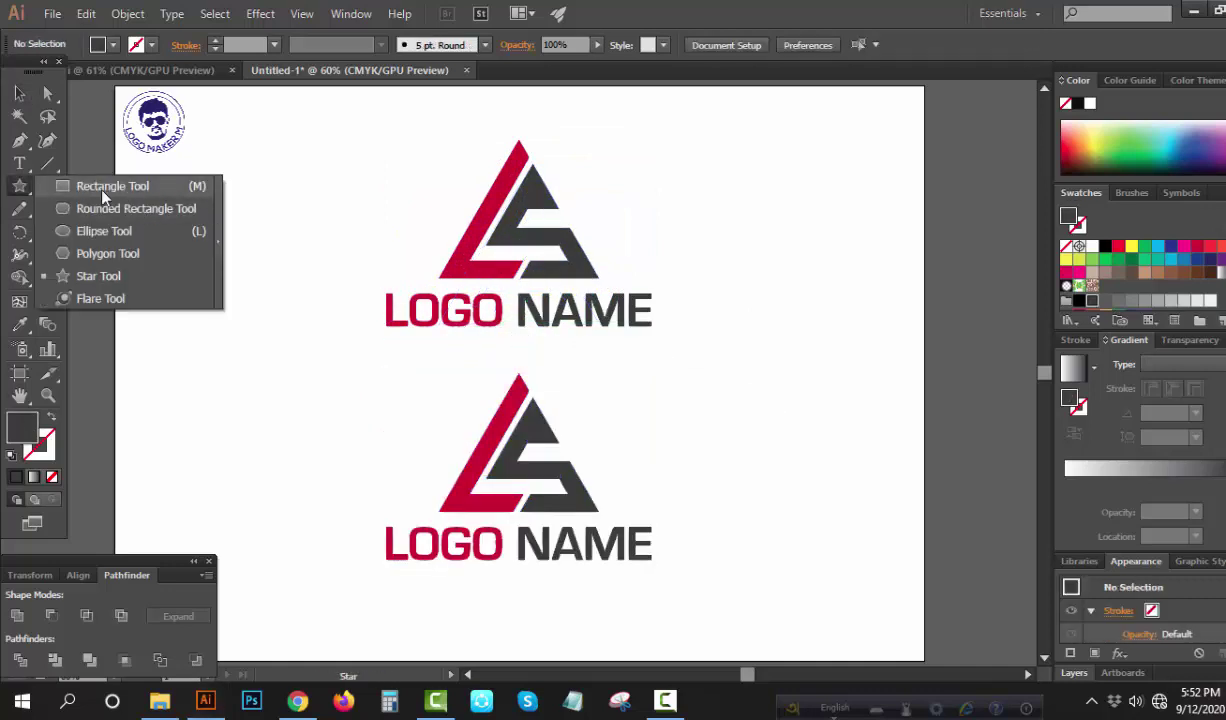
drag(20, 187, 100, 181)
drag(116, 373, 924, 560)
Send the dark grey rectangle behind the duplicate logo with Arrange > Send to Back.
key(v)
click(795, 238)
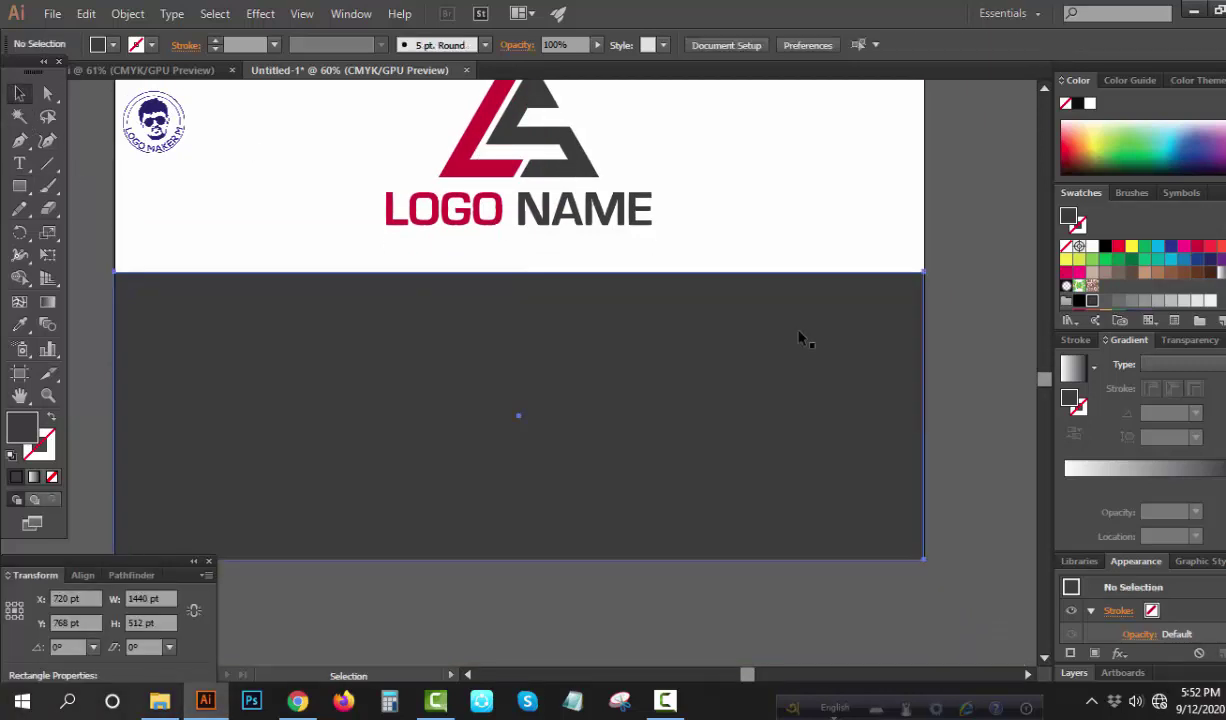
right_click(799, 337)
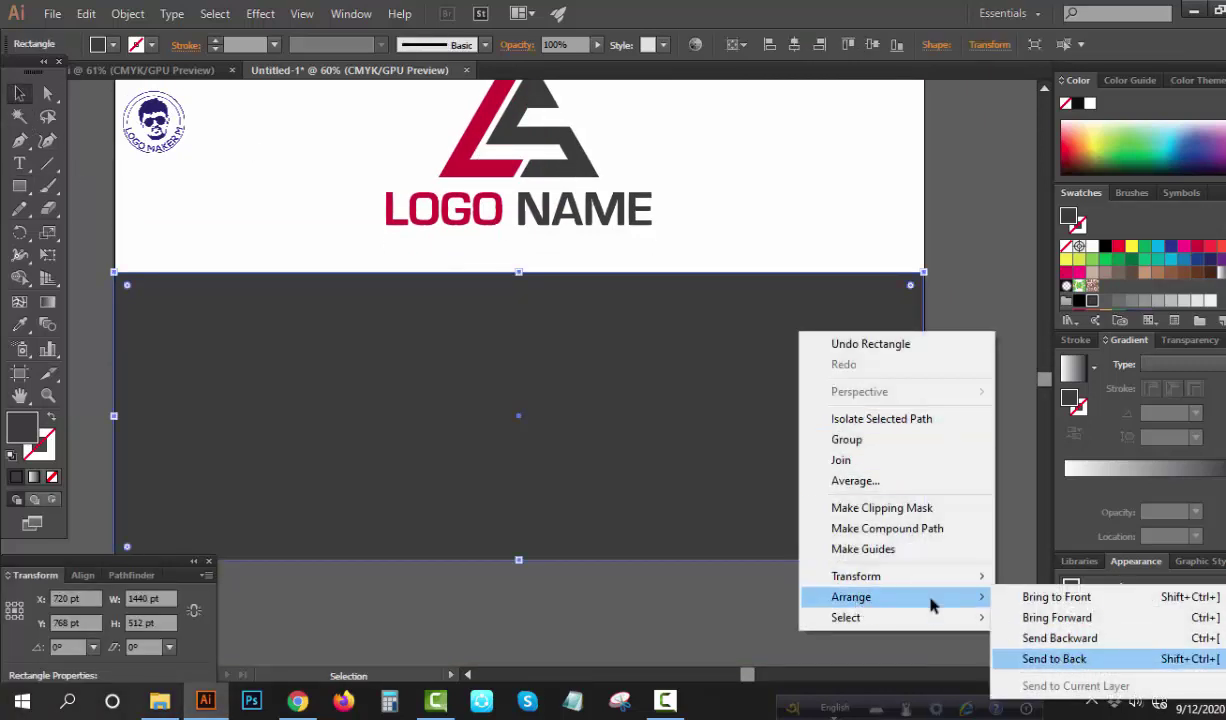
click(1060, 659)
click(970, 480)
click(537, 181)
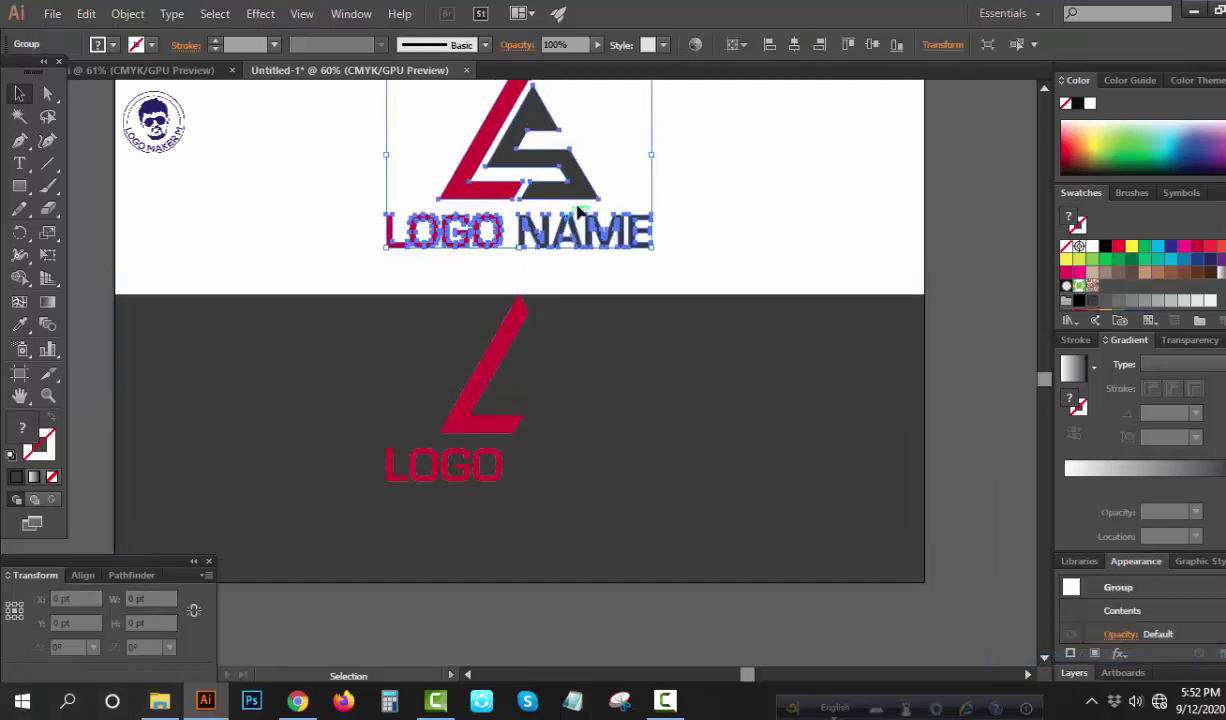
scroll(632, 202, up, 2)
Use the Magic Wand to recolour the lower logo's L and LOGO a brighter red.
key(a)
click(590, 207)
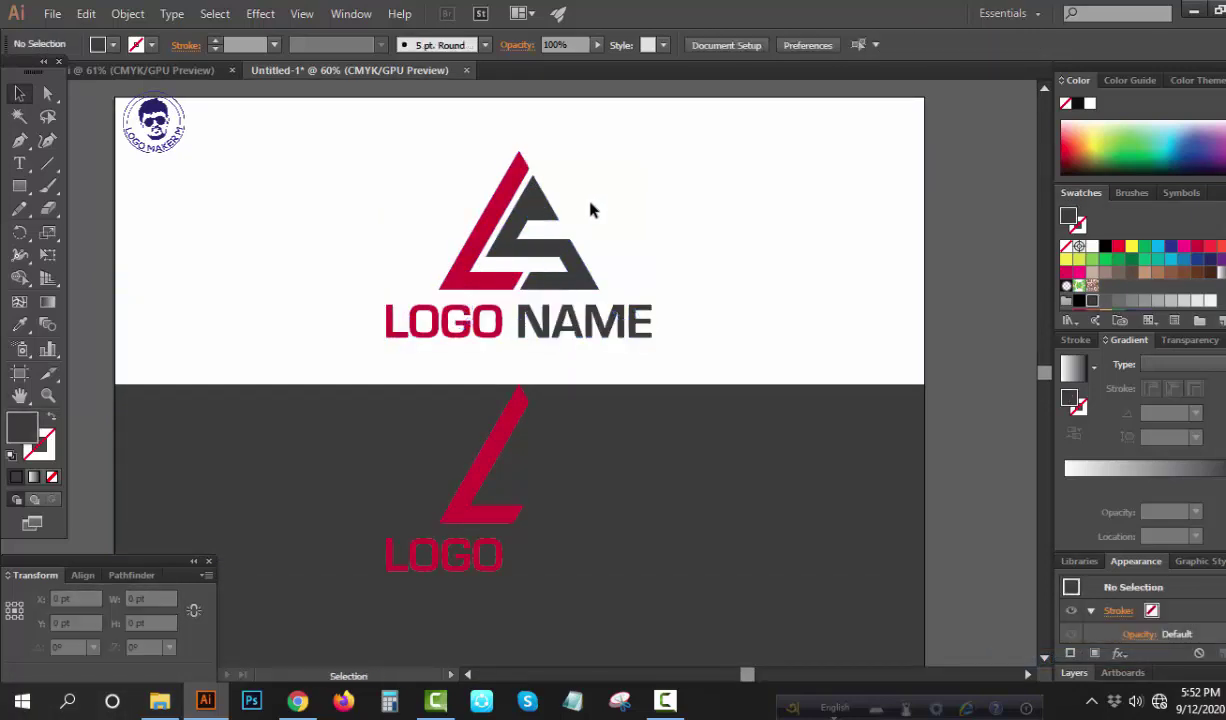
click(20, 117)
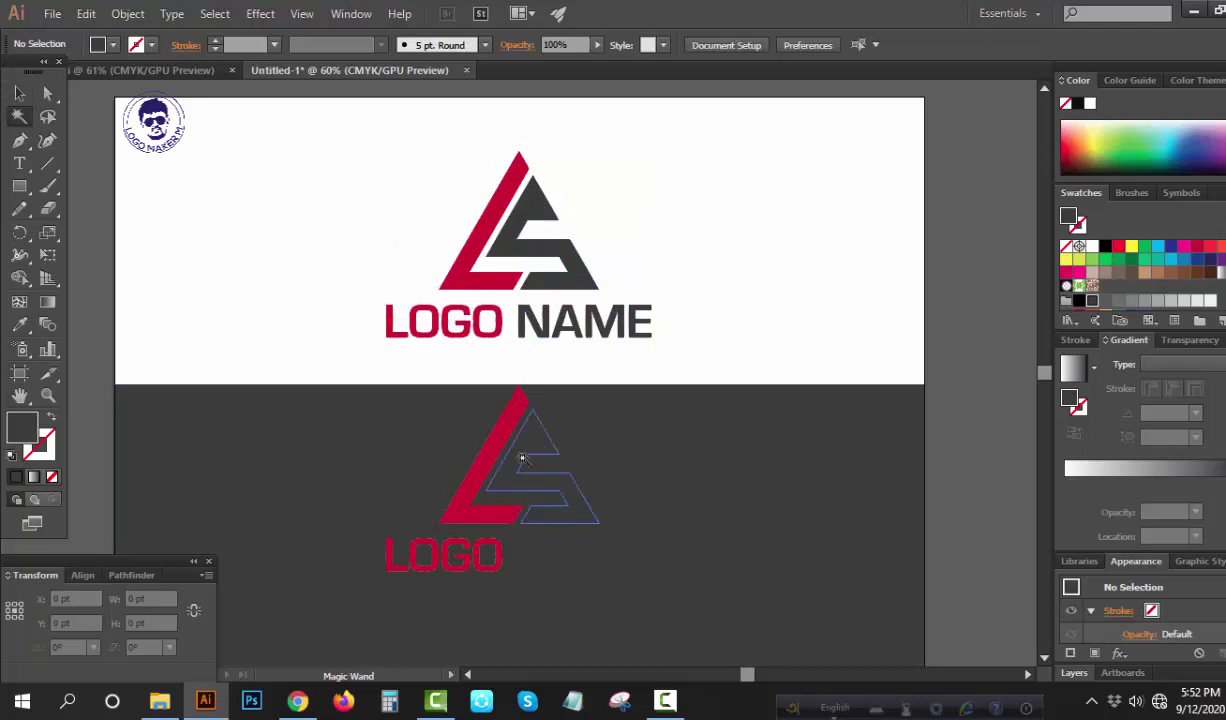
click(497, 418)
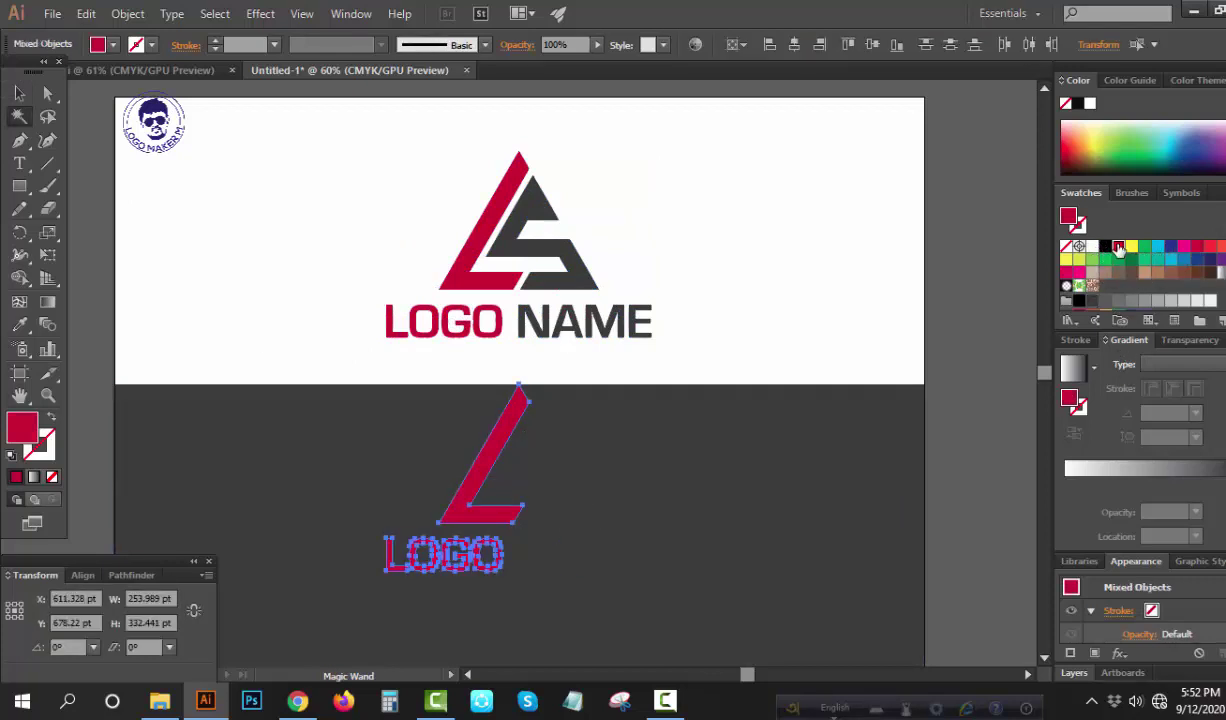
click(575, 383)
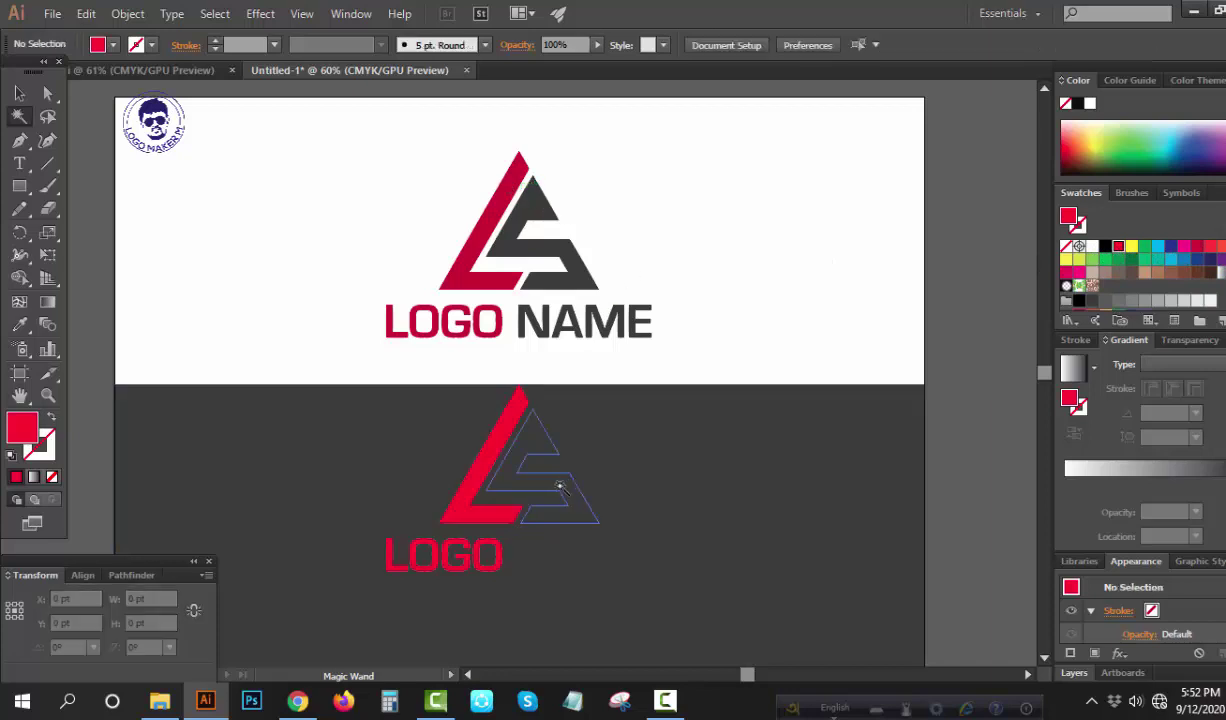
Select the lower logo's dark grey S and NAME and fill them white.
click(560, 487)
key(v)
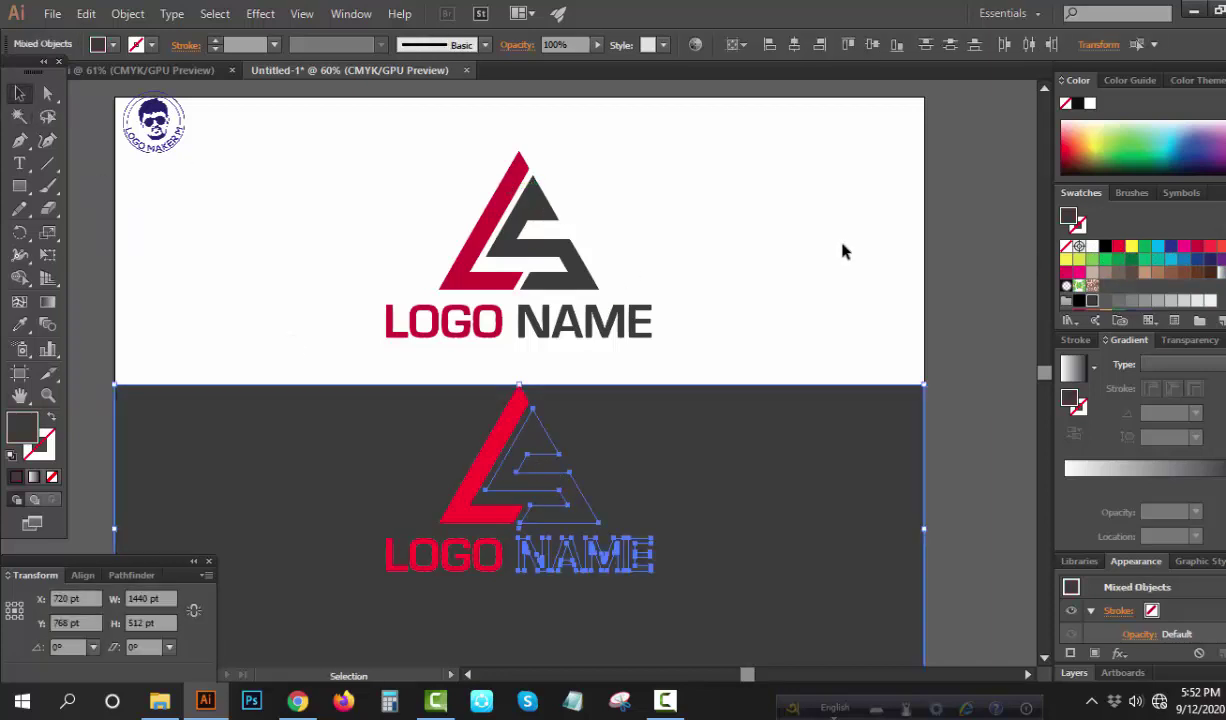
key(Delete)
click(766, 392)
click(778, 373)
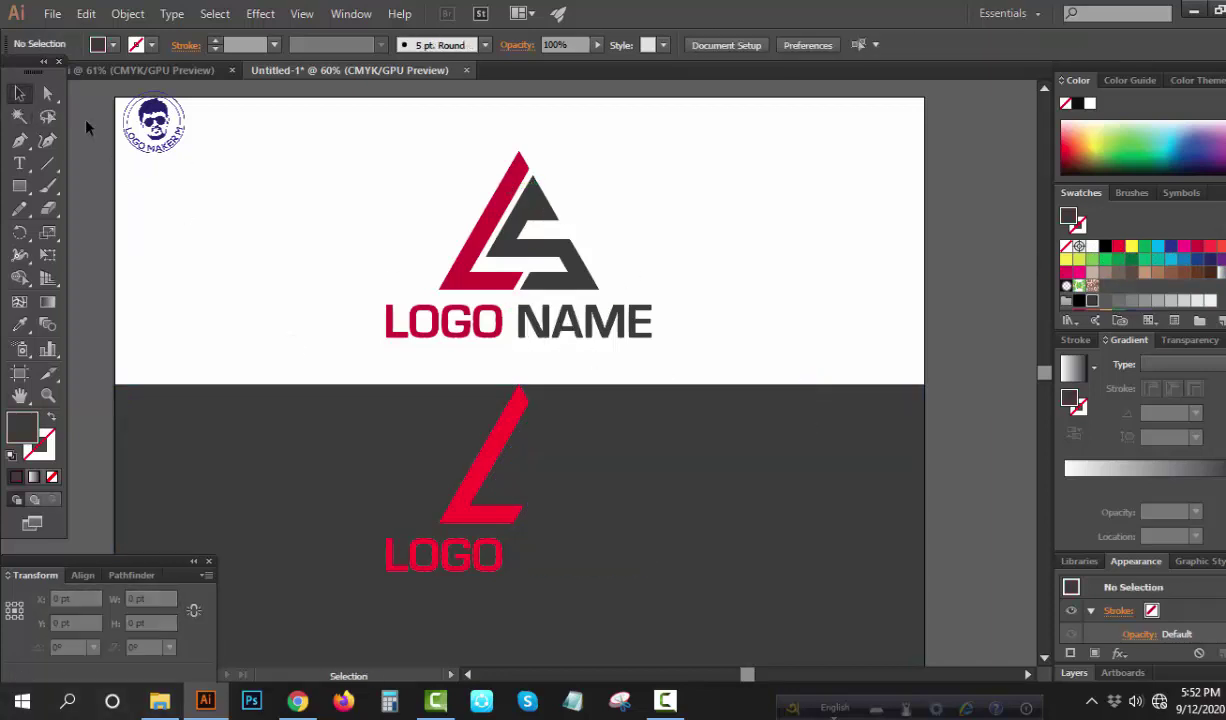
click(19, 116)
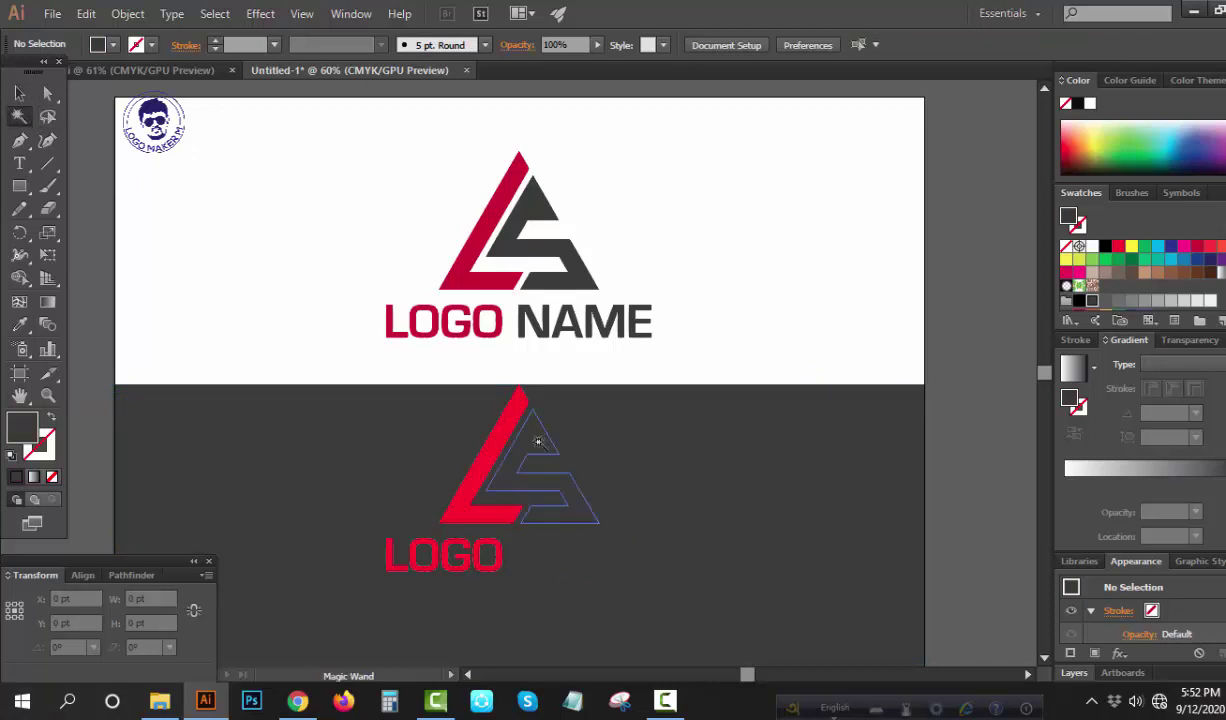
click(520, 470)
click(1092, 246)
key(ctrl+shift+a)
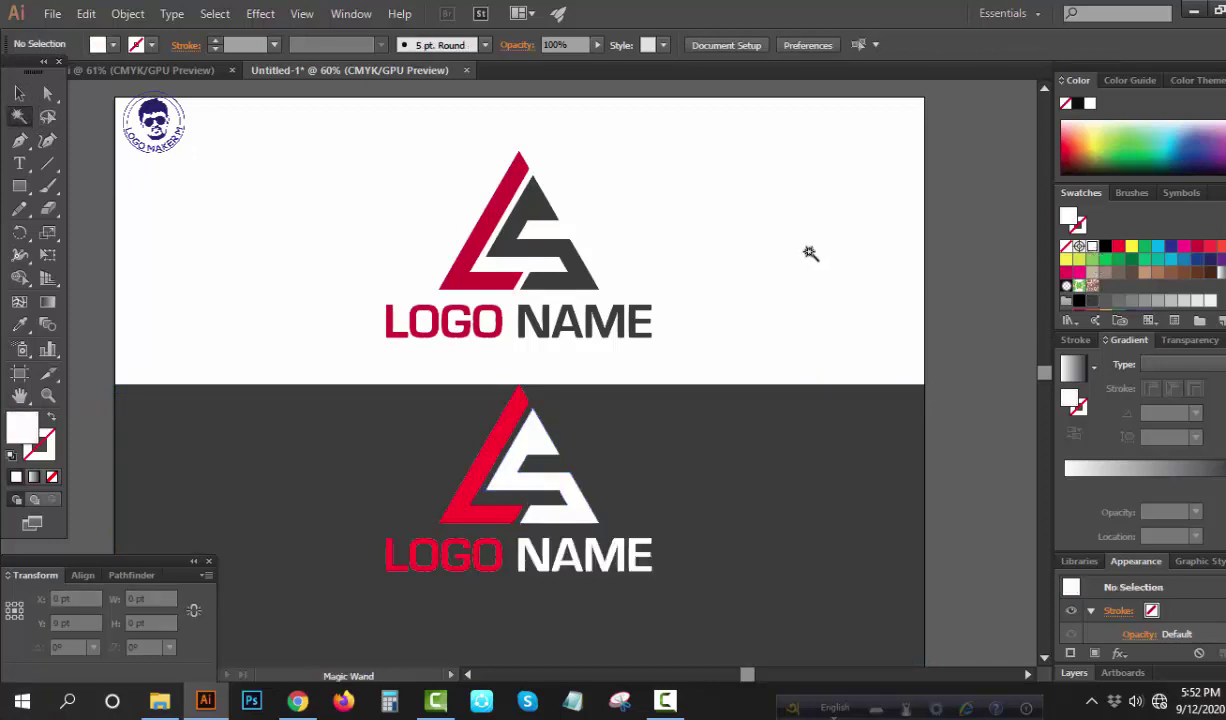
Apply the same bright red to the upper logo's L and LOGO.
scroll(810, 254, down, 1)
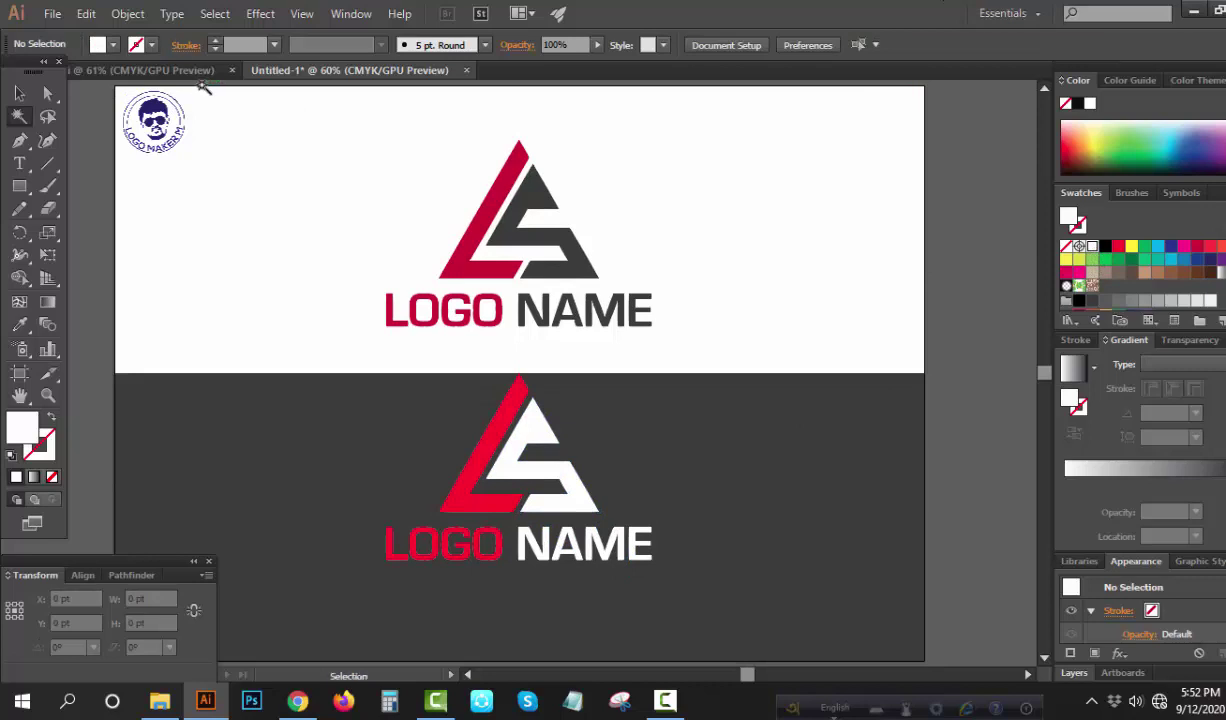
click(781, 234)
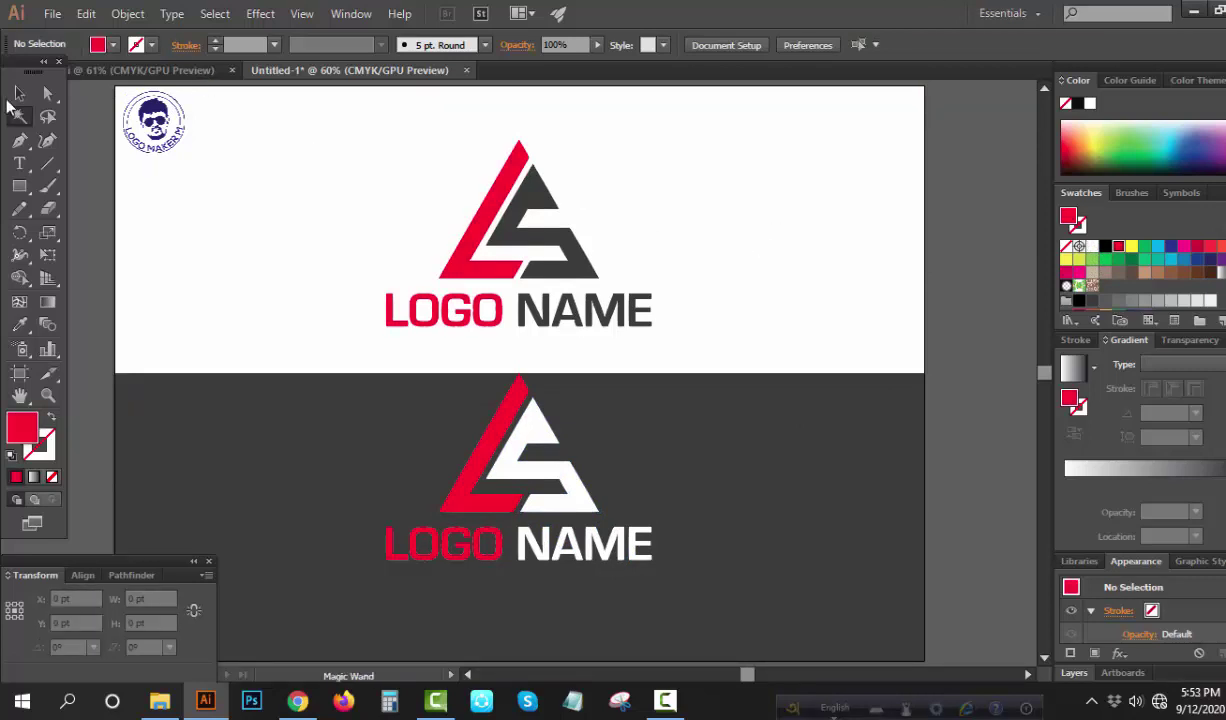
click(19, 93)
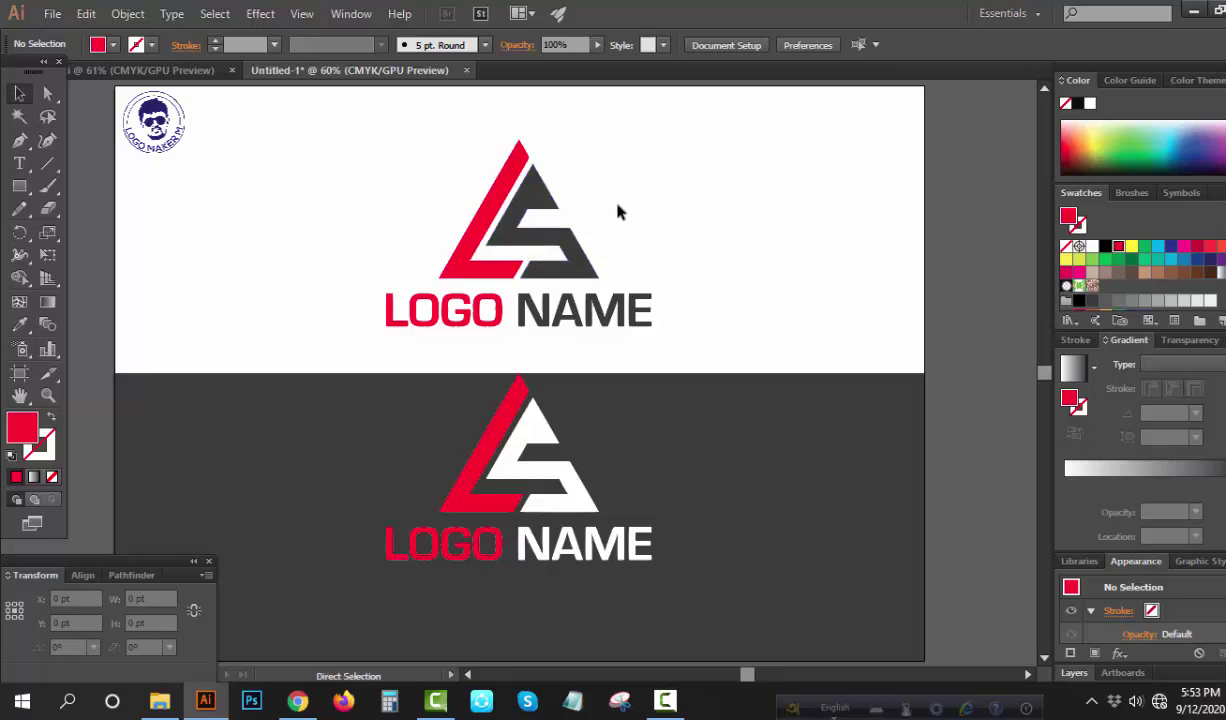
scroll(618, 211, up, 2)
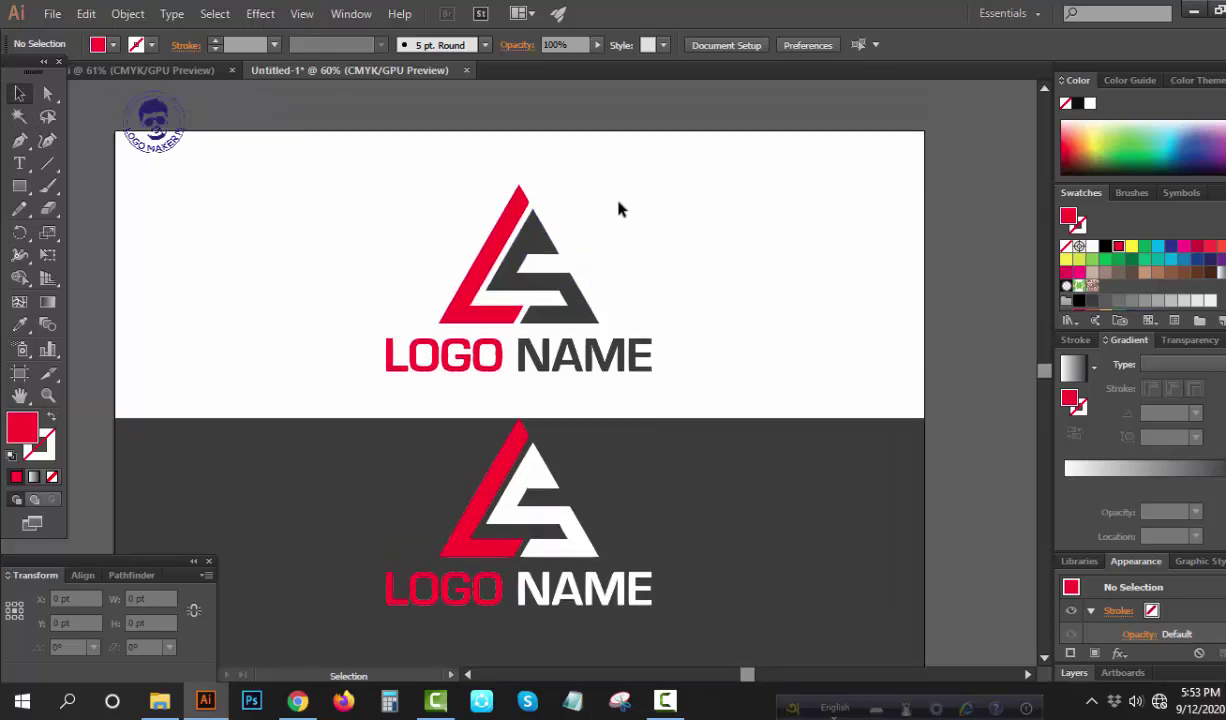